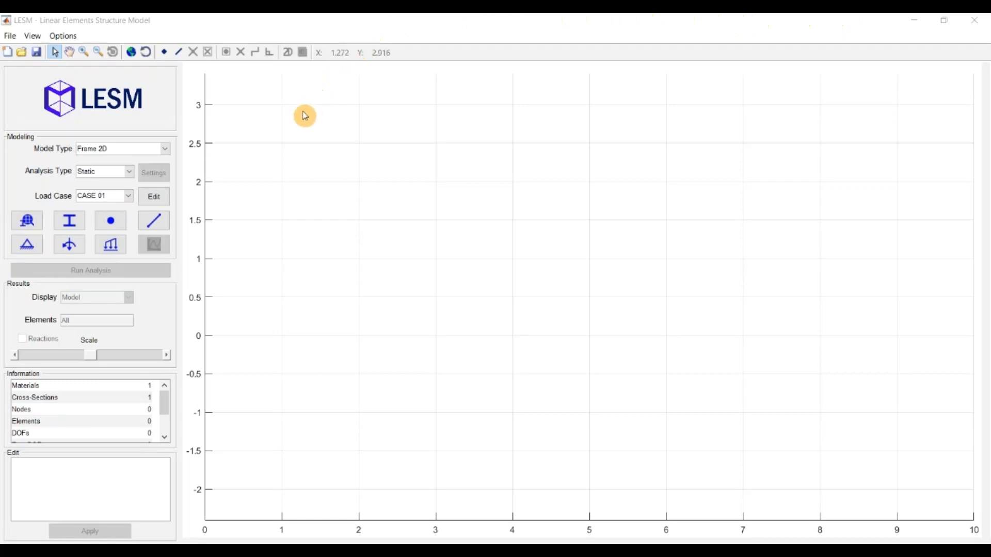
Step: Browse the file and display menus without changing anything
click(12, 36)
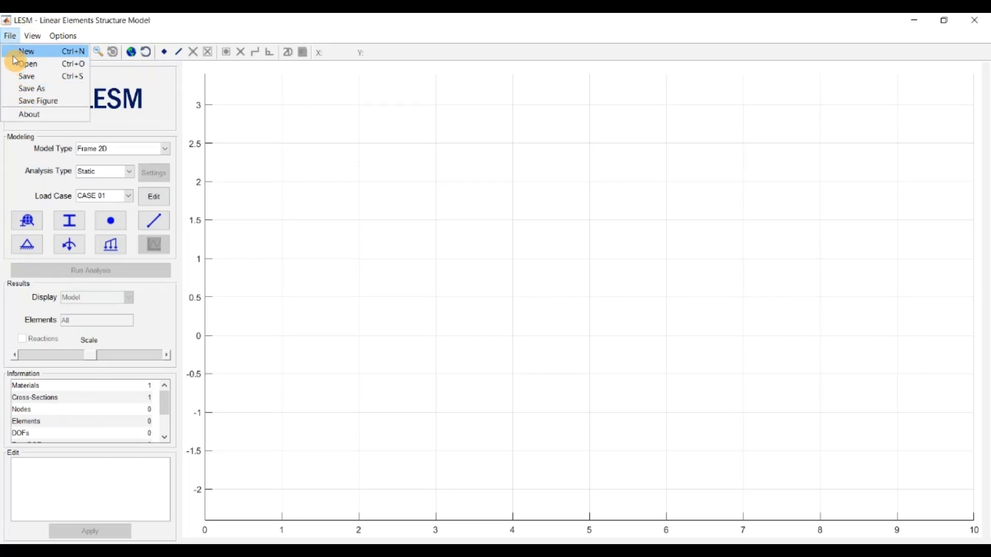
click(41, 51)
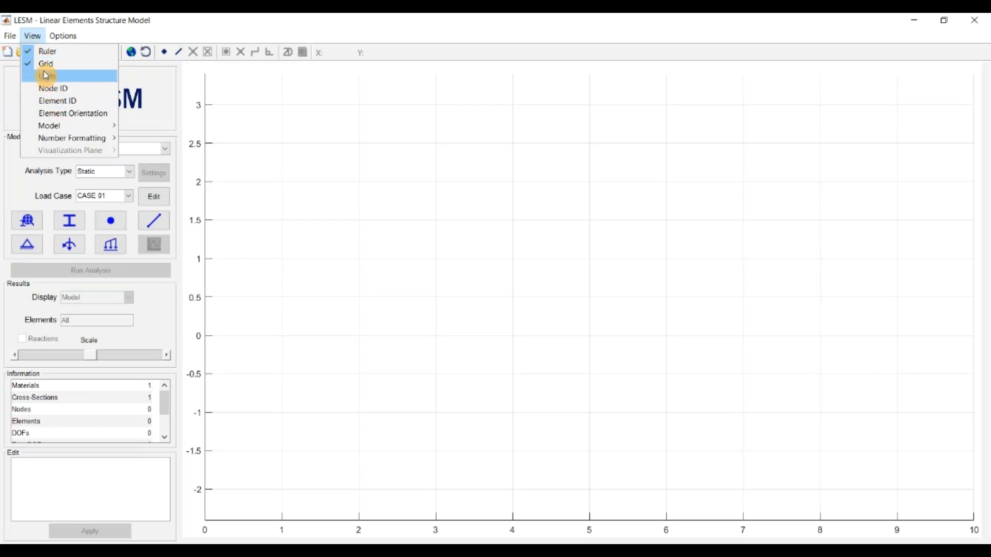
mouse_move(55, 39)
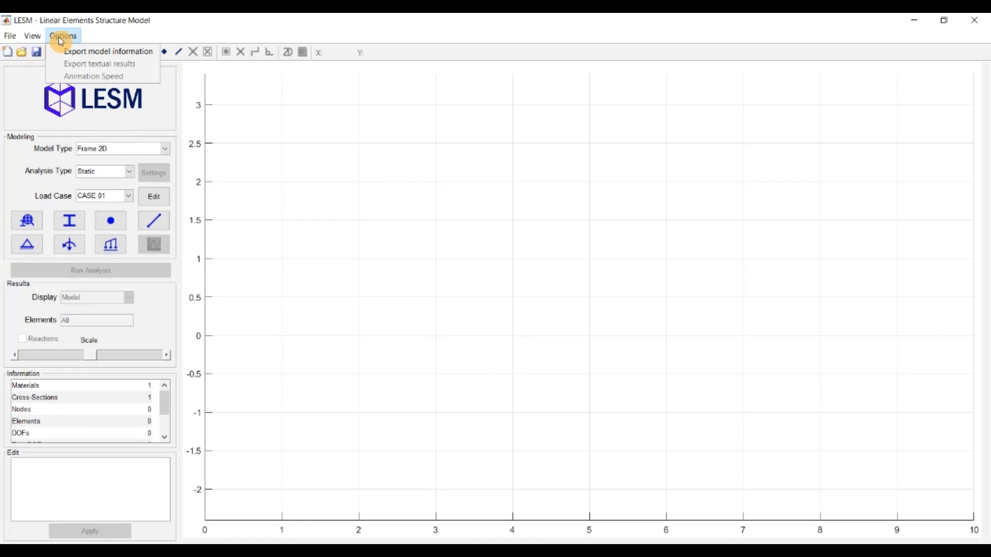
click(85, 40)
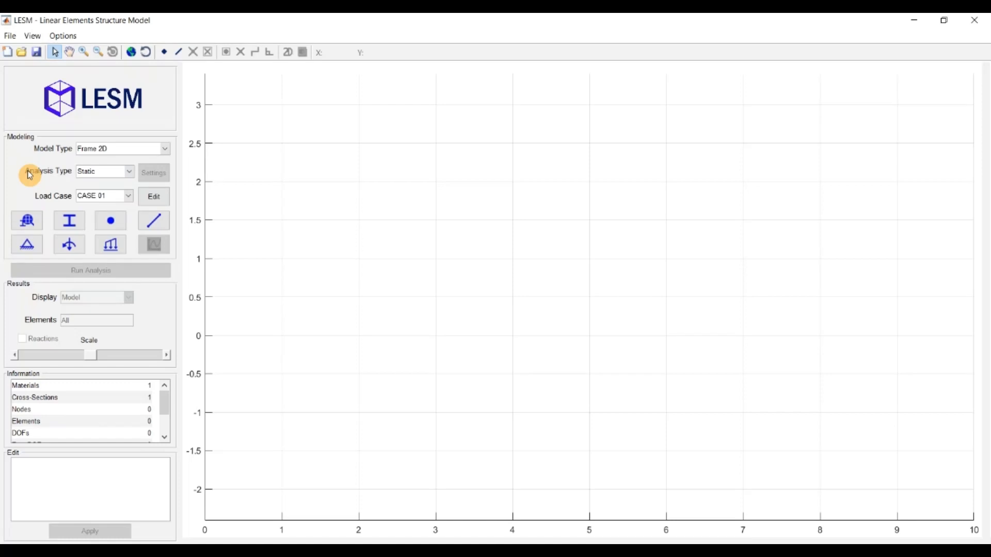
Step: Keep Frame 2D, switch to Dynamic analysis and review its settings, leaving Newmark unchanged
click(162, 149)
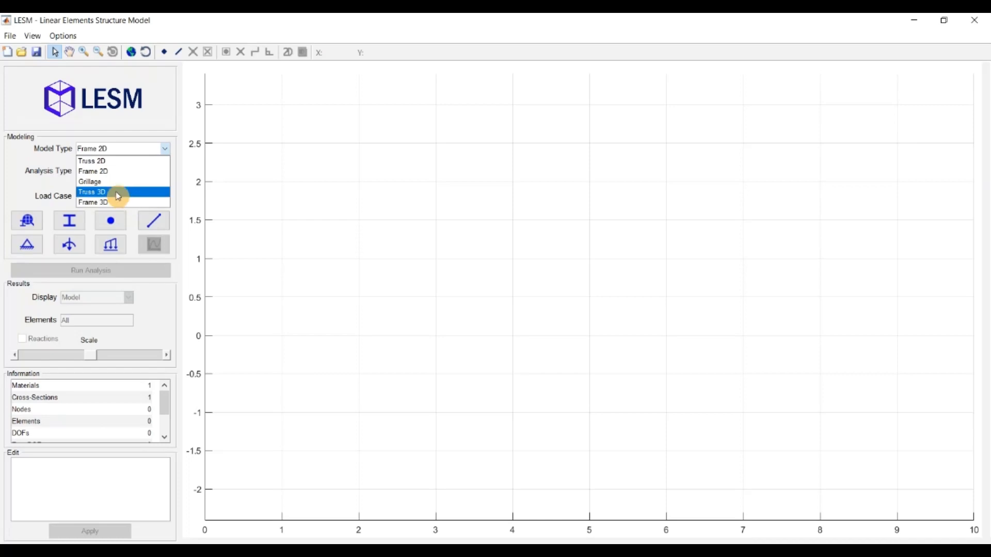
click(104, 172)
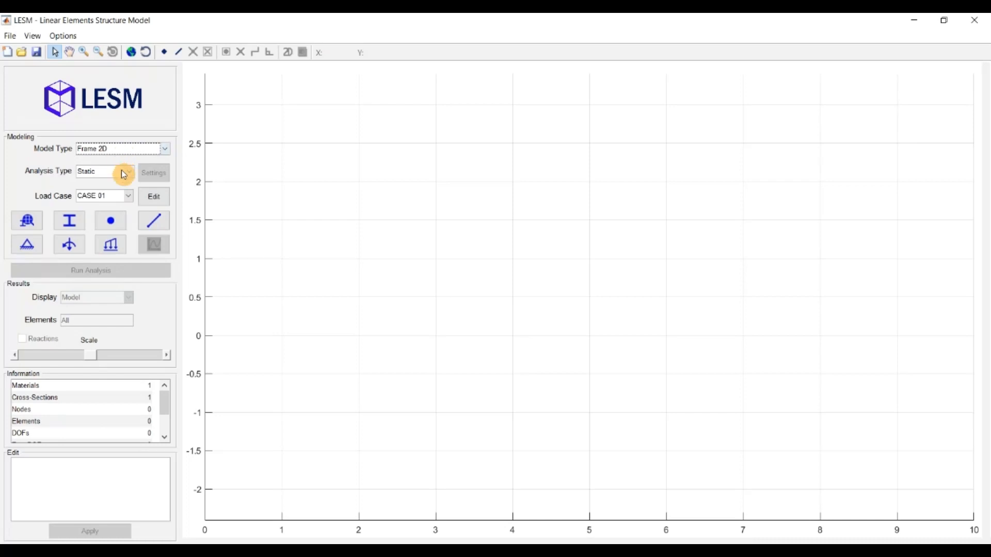
click(123, 173)
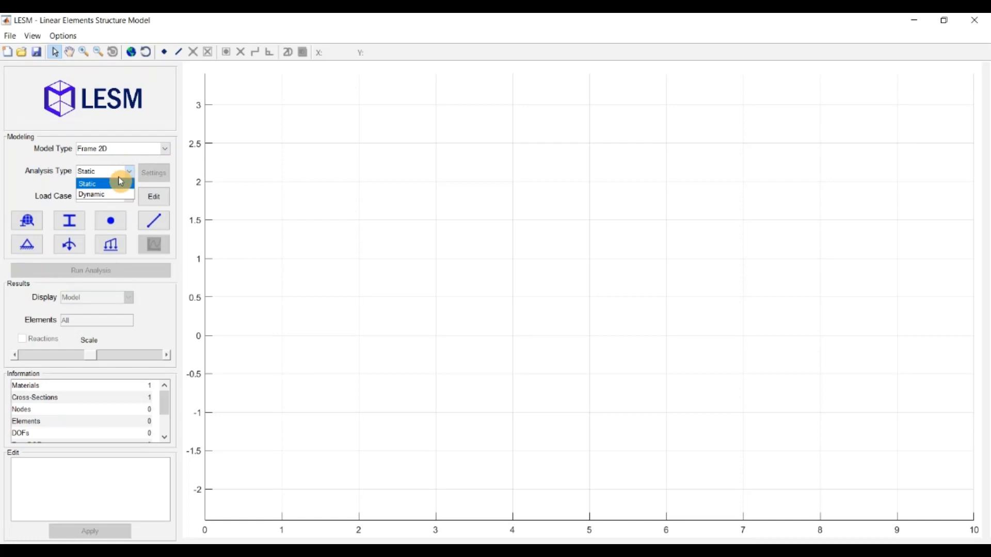
click(105, 195)
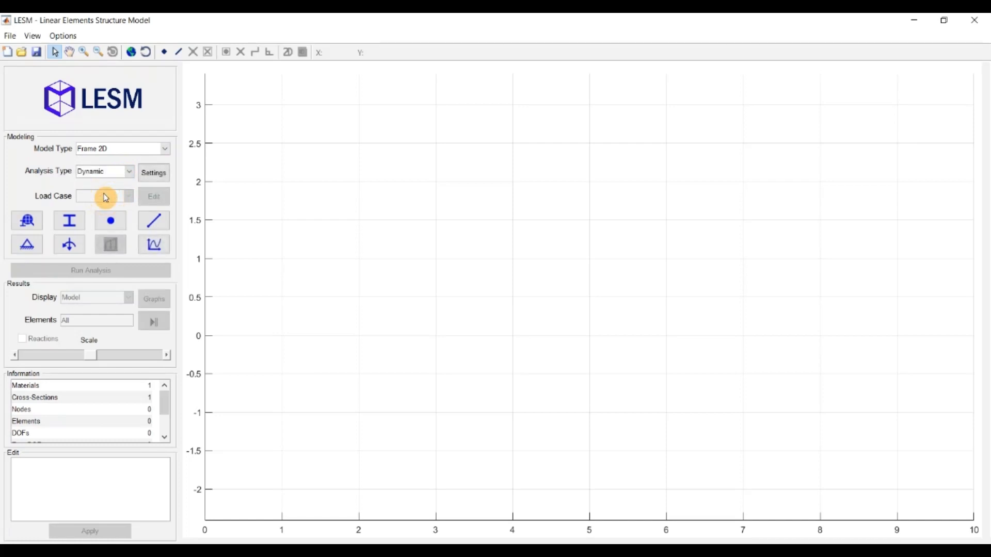
click(145, 179)
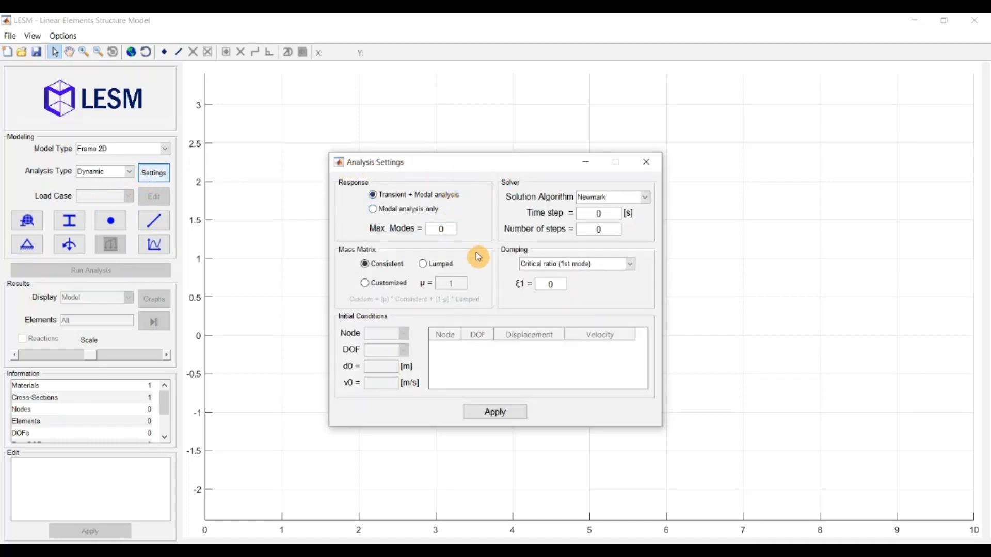
click(644, 197)
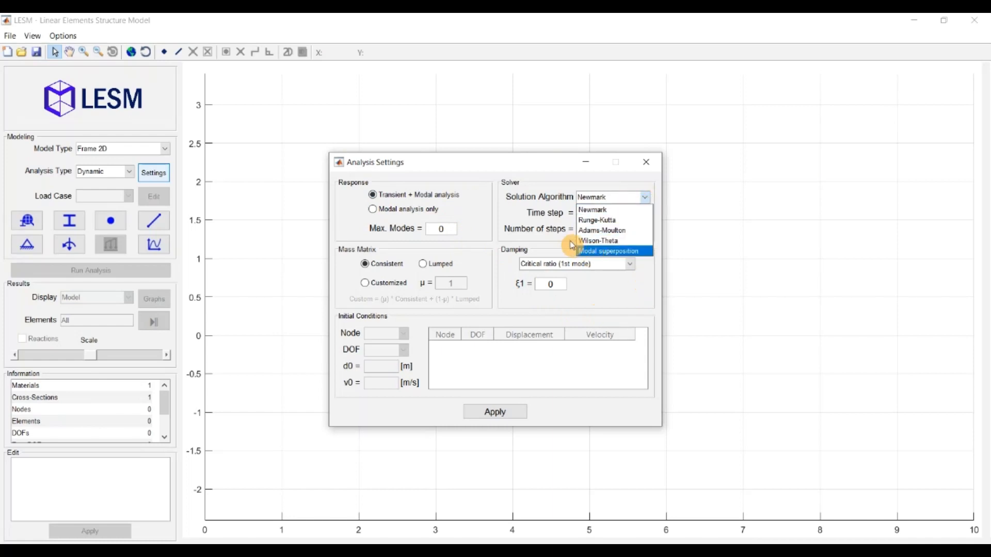
click(563, 216)
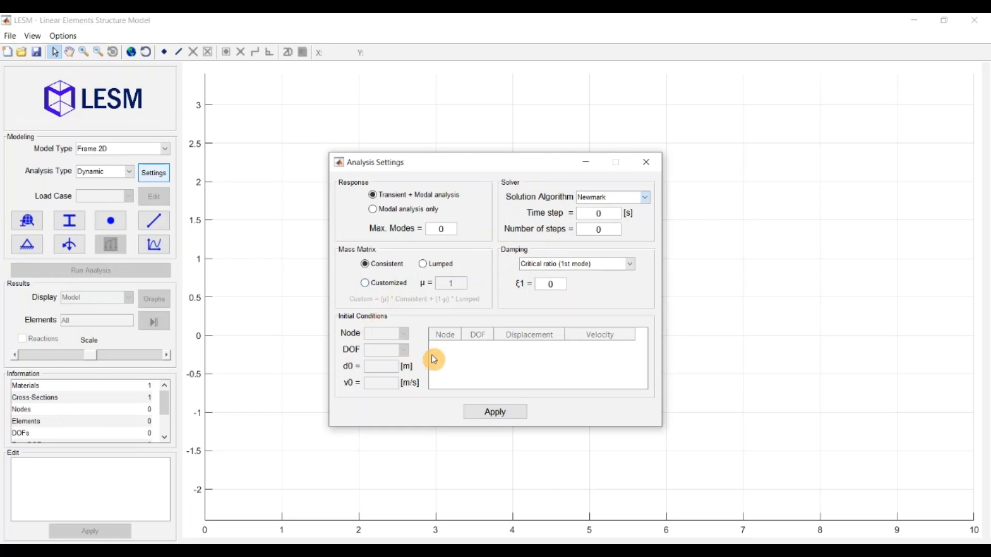
click(645, 165)
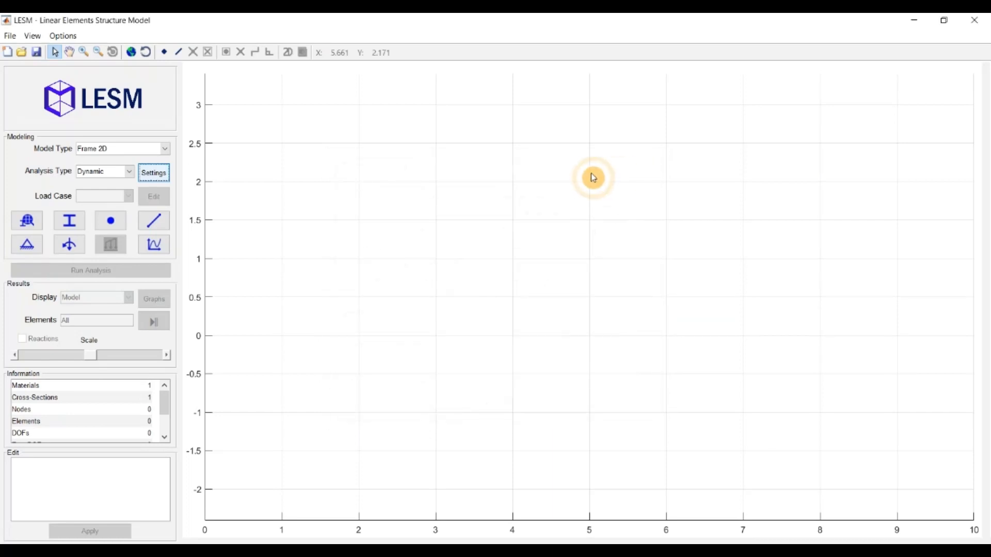
Step: Return the analysis to Static and review the load cases editor without changes
click(131, 173)
click(117, 185)
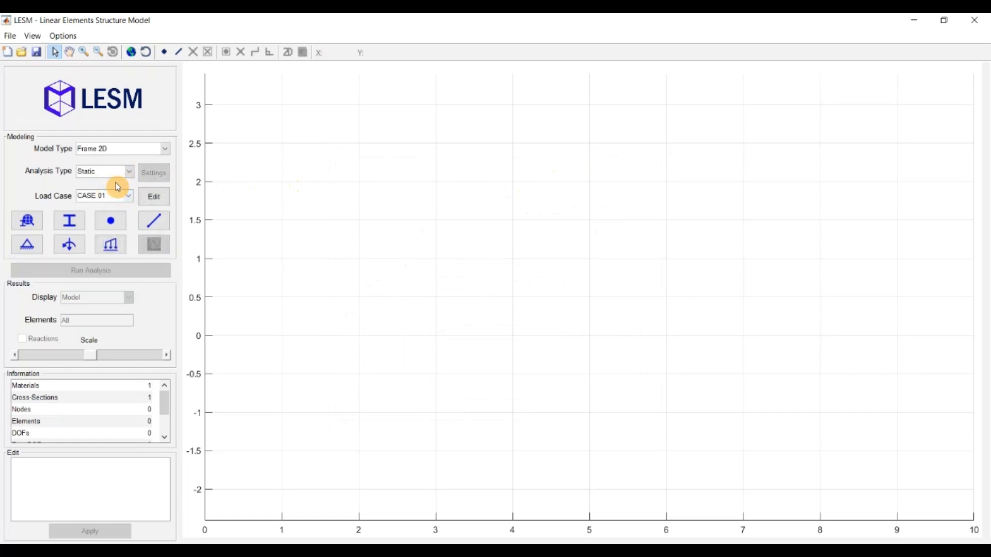
click(127, 198)
click(106, 189)
click(151, 196)
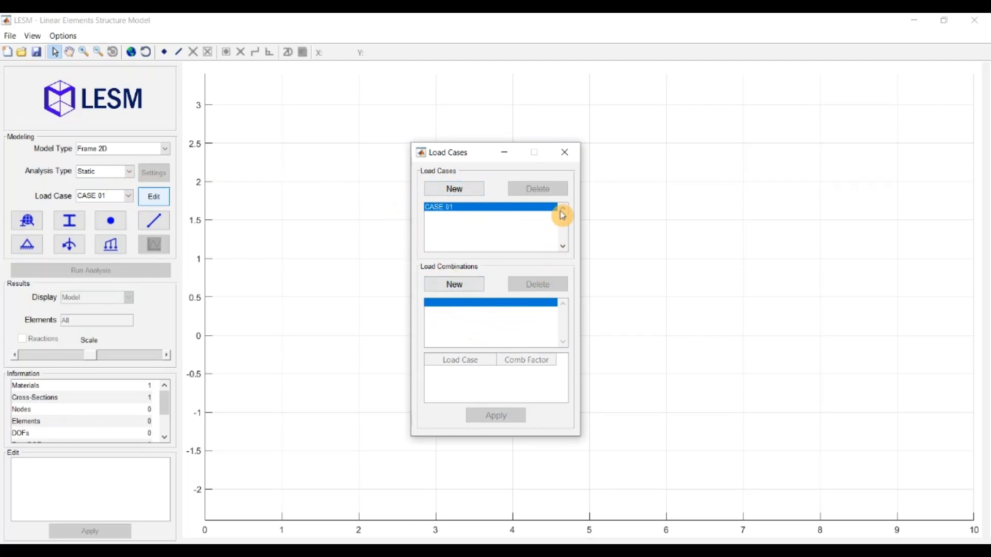
click(565, 160)
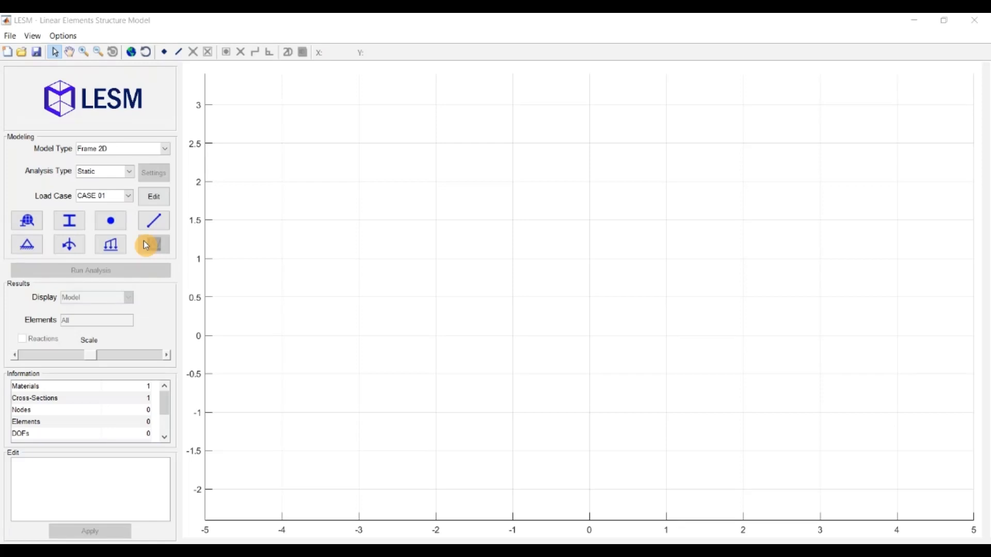
Step: Create material 2 with elastic modulus 200000 MPa and apply it
click(34, 221)
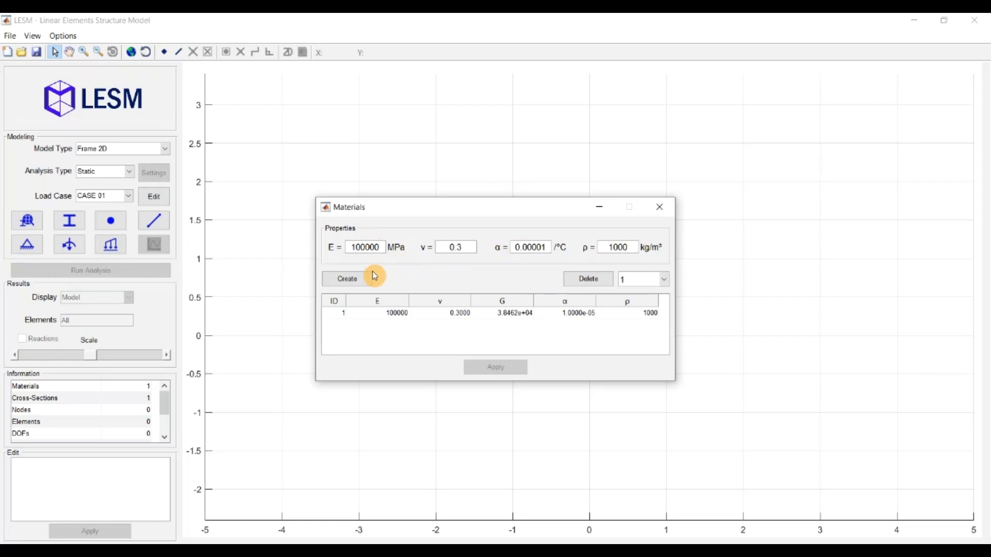
click(359, 280)
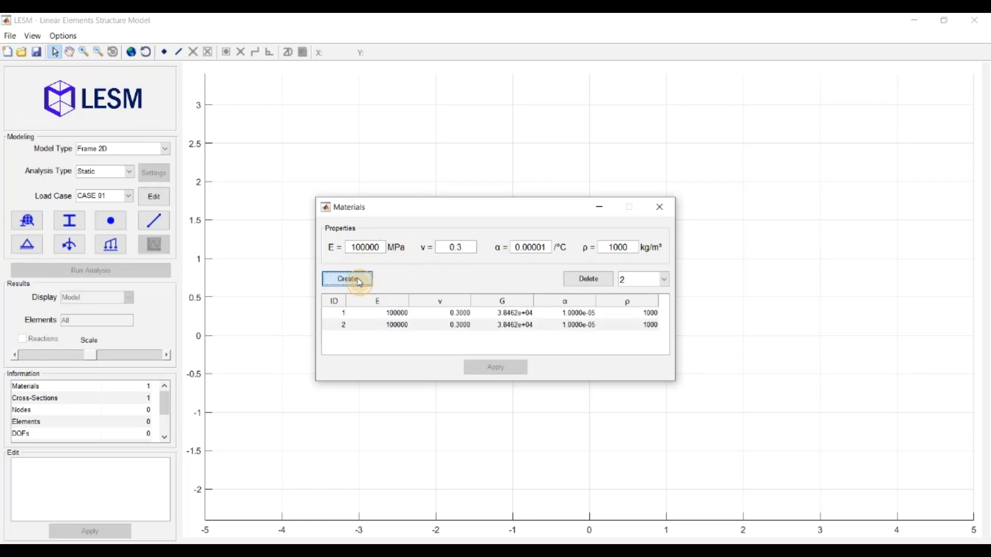
click(408, 324)
text(200000)
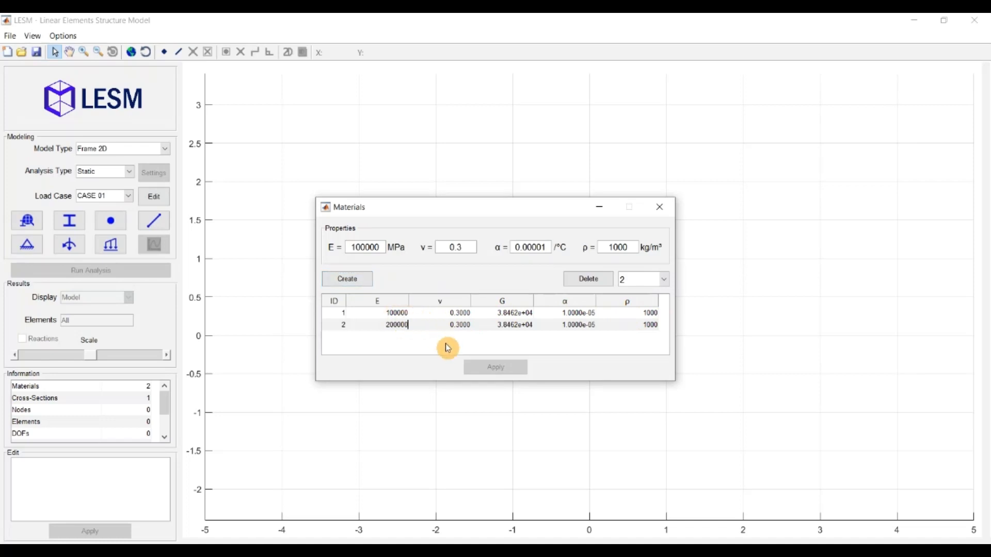
key(Return)
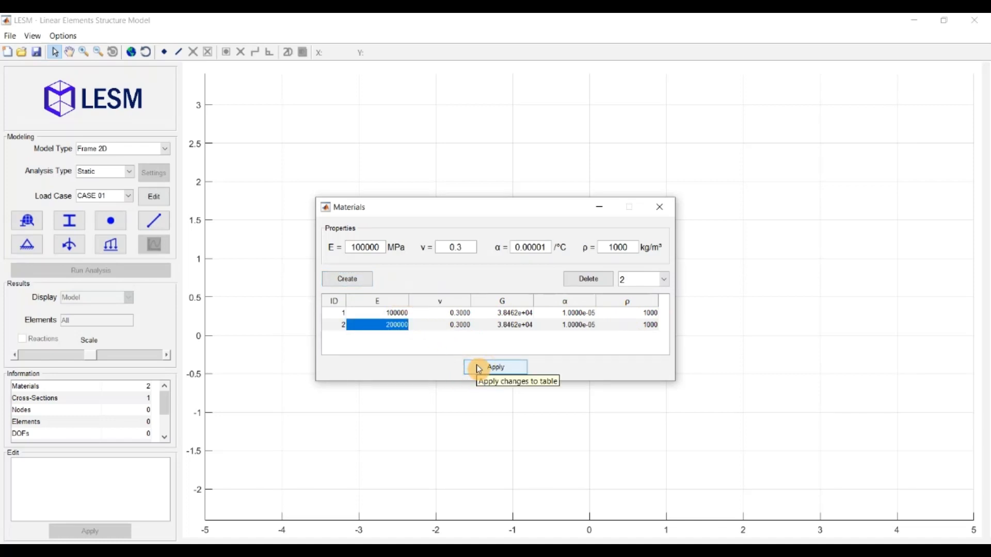
click(478, 368)
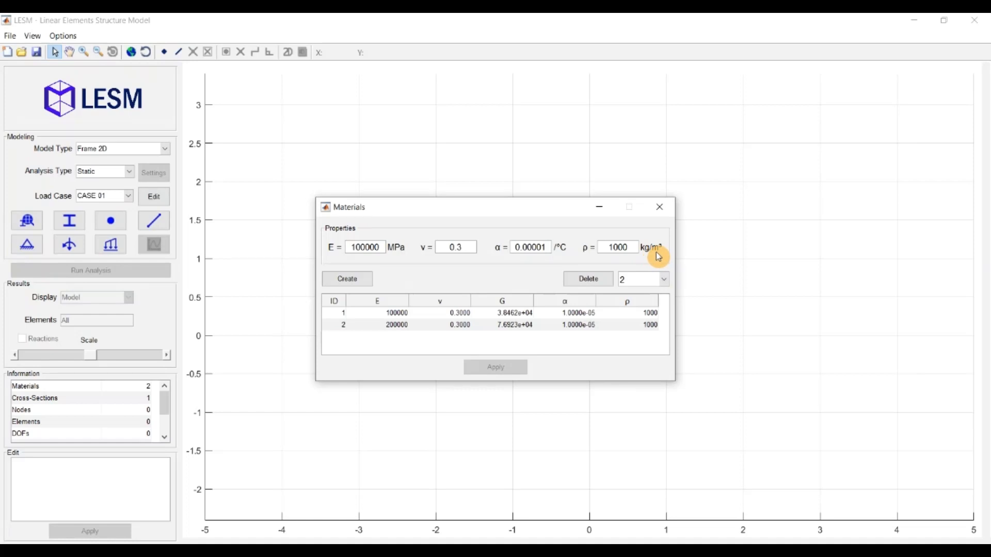
click(660, 207)
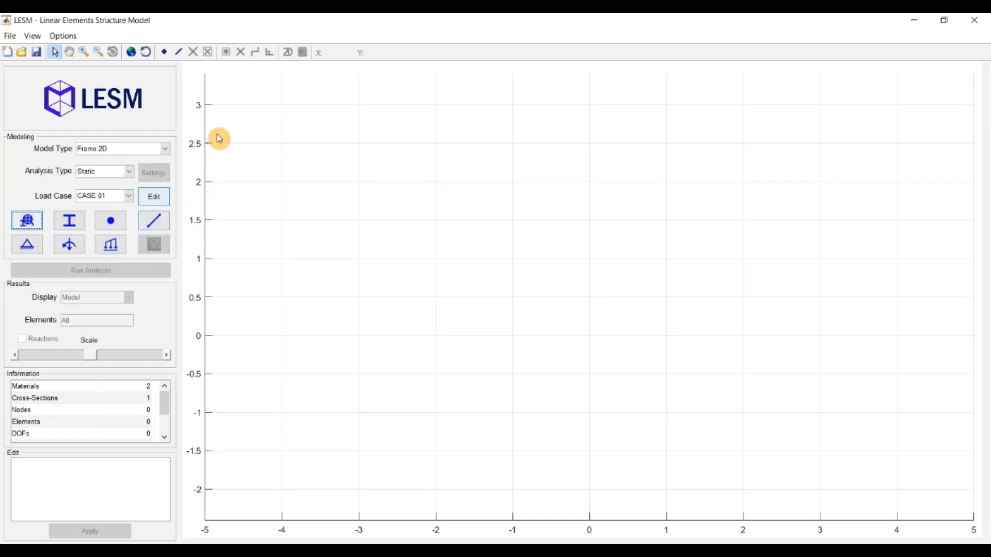
Step: Place three nodes near (-2.4, -1.25), (-0.6, 1.05) and (1.9, -1.45)
click(163, 52)
click(407, 432)
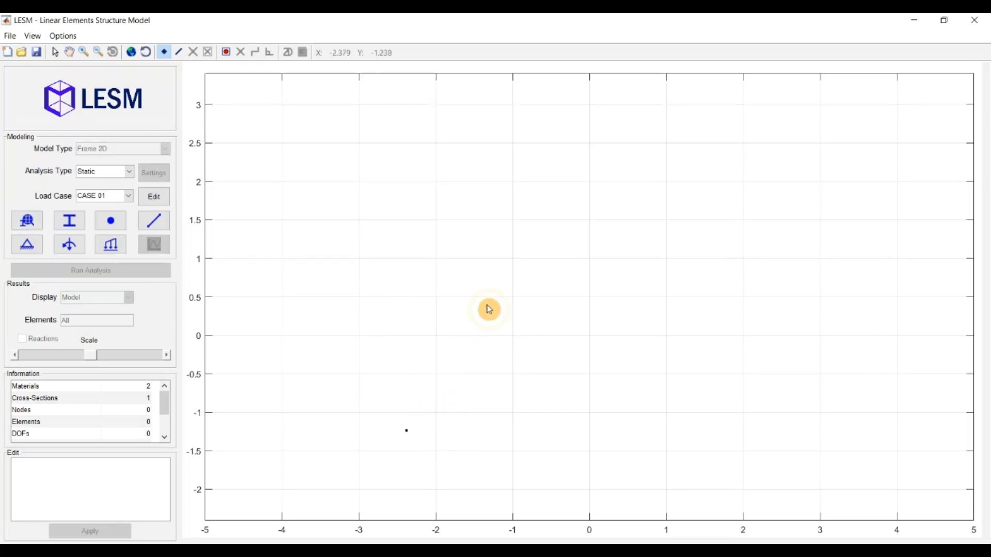
click(544, 255)
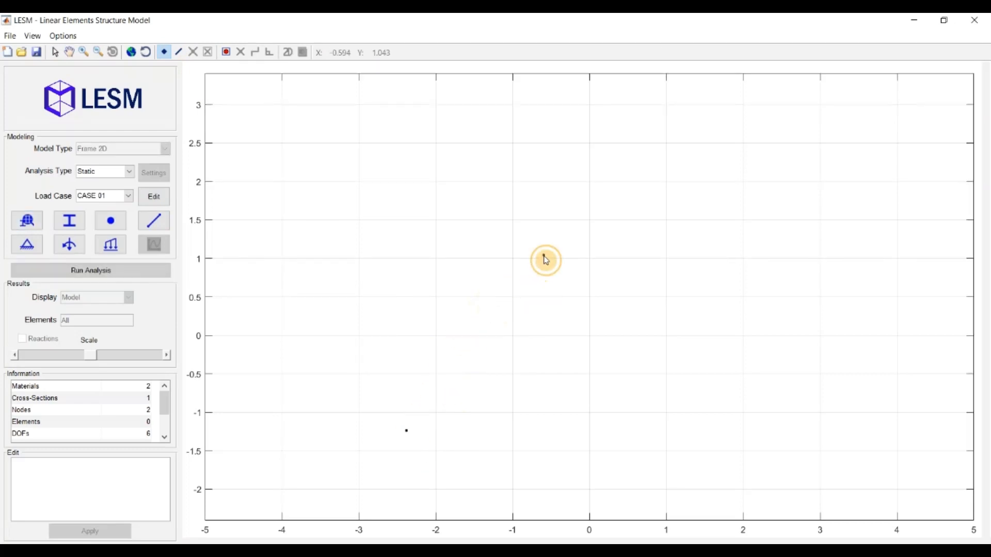
click(733, 448)
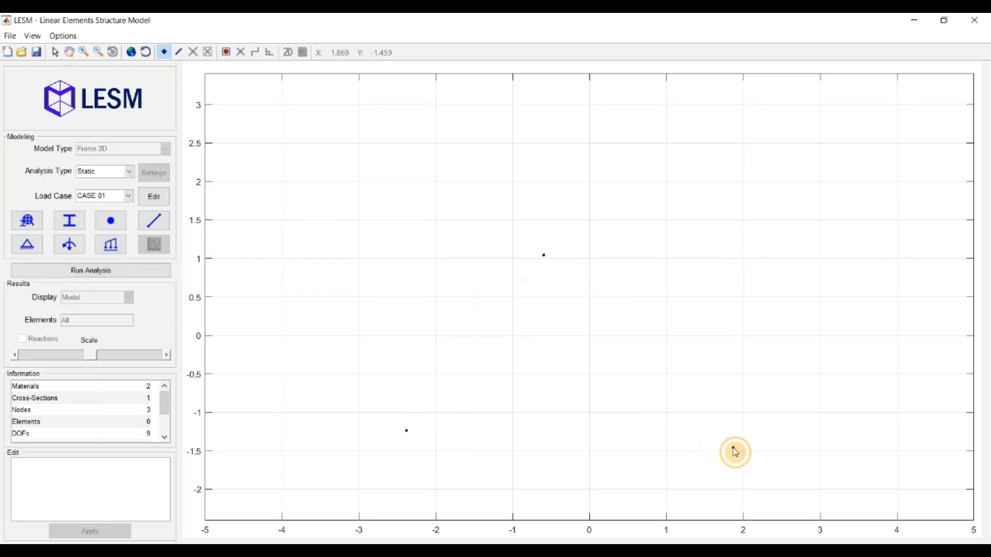
Step: Draw two members joining the lower-left and lower-right nodes to the top node
click(178, 52)
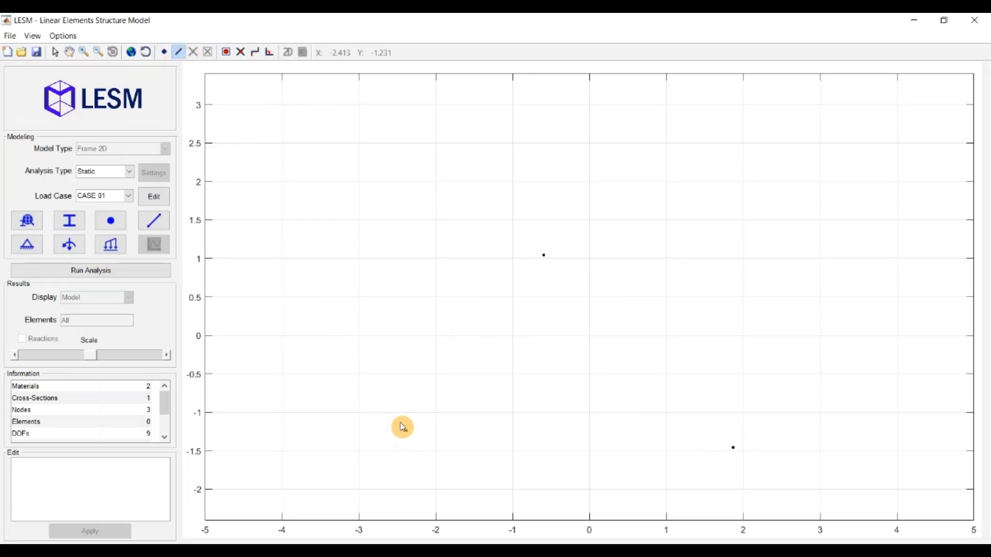
click(406, 431)
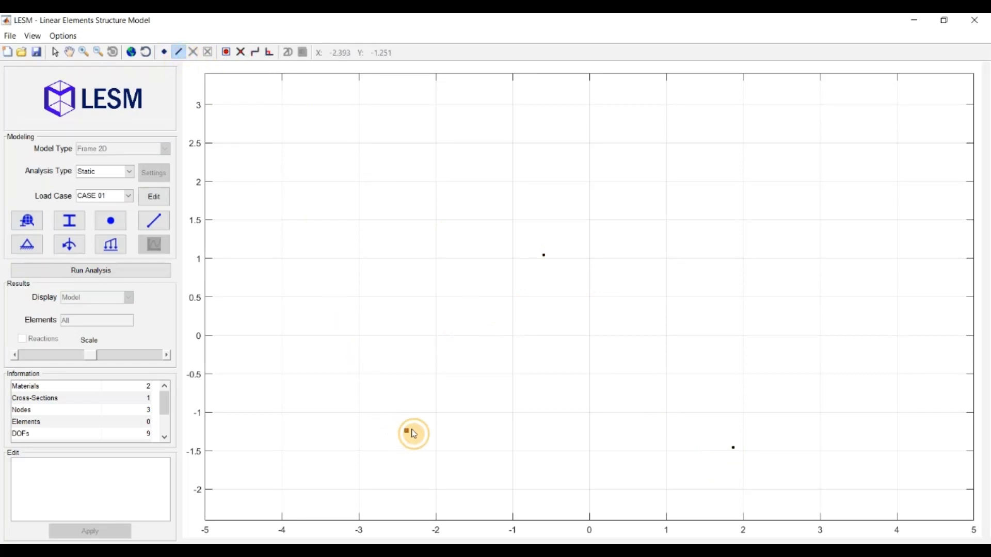
click(549, 260)
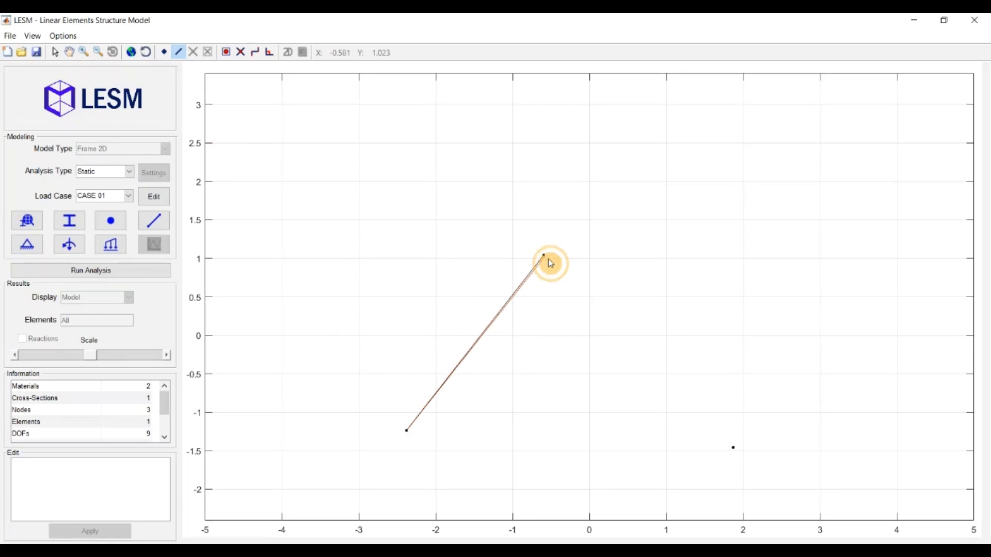
click(733, 447)
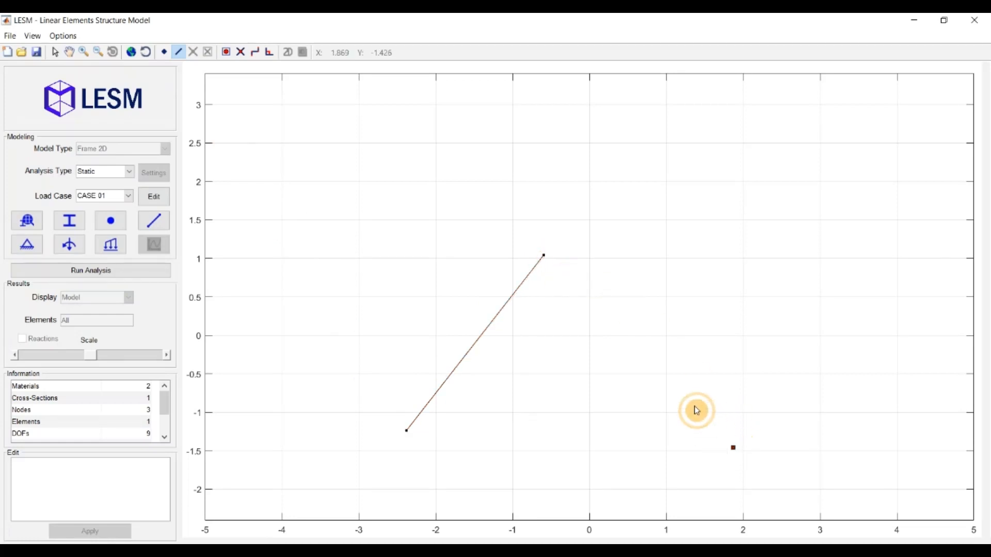
click(541, 256)
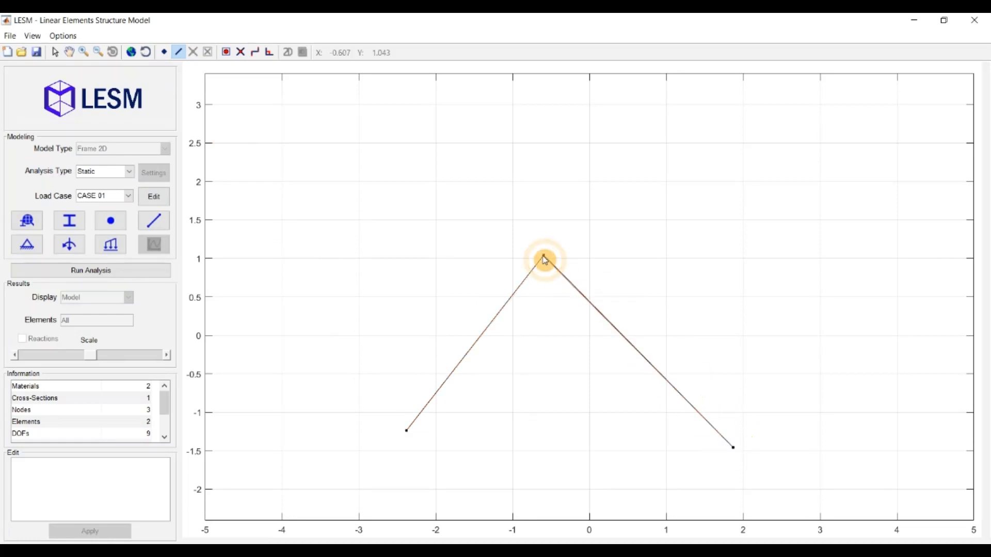
Step: Turn on node and element ID labels, zoom in, and bring up the Elements table
click(32, 36)
click(80, 90)
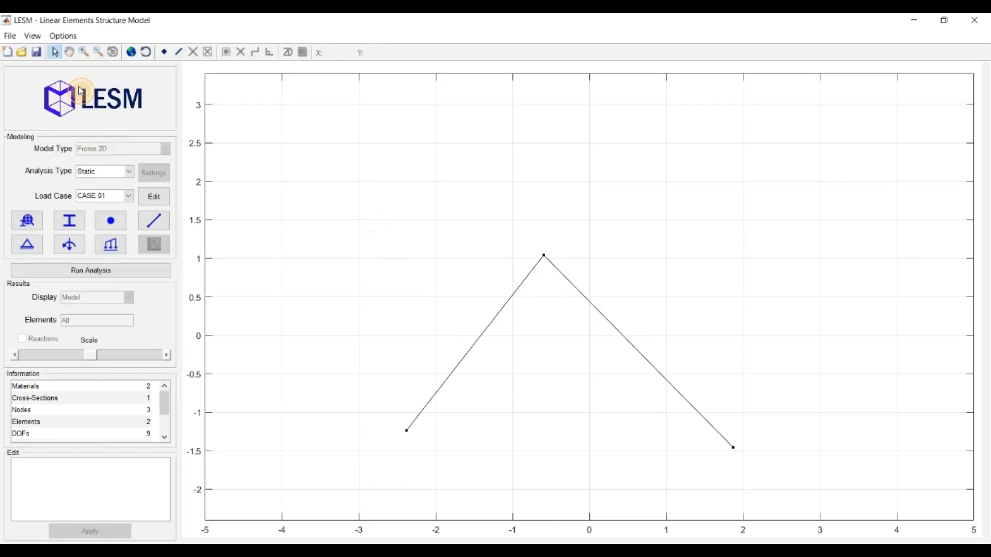
click(32, 36)
click(58, 104)
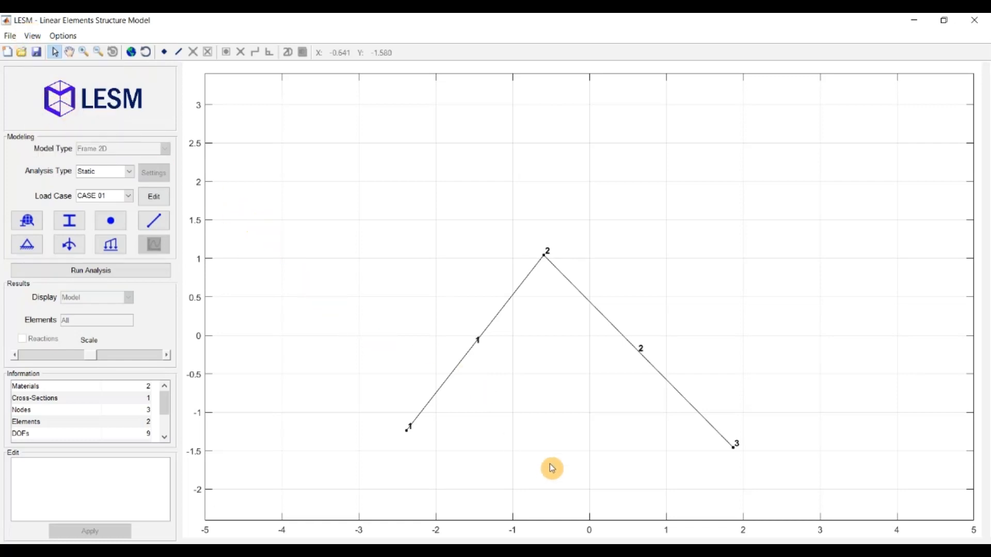
scroll(551, 468, up, 1)
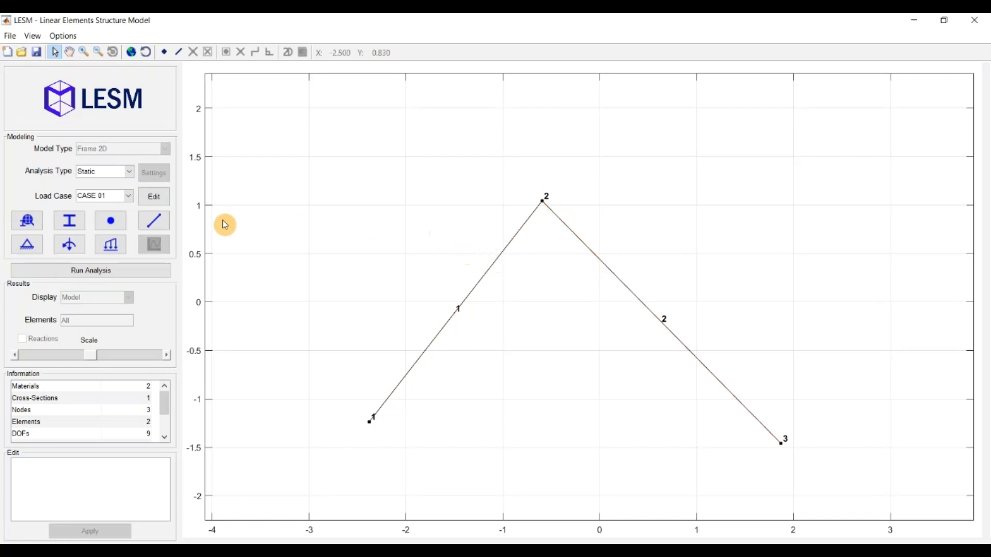
click(159, 220)
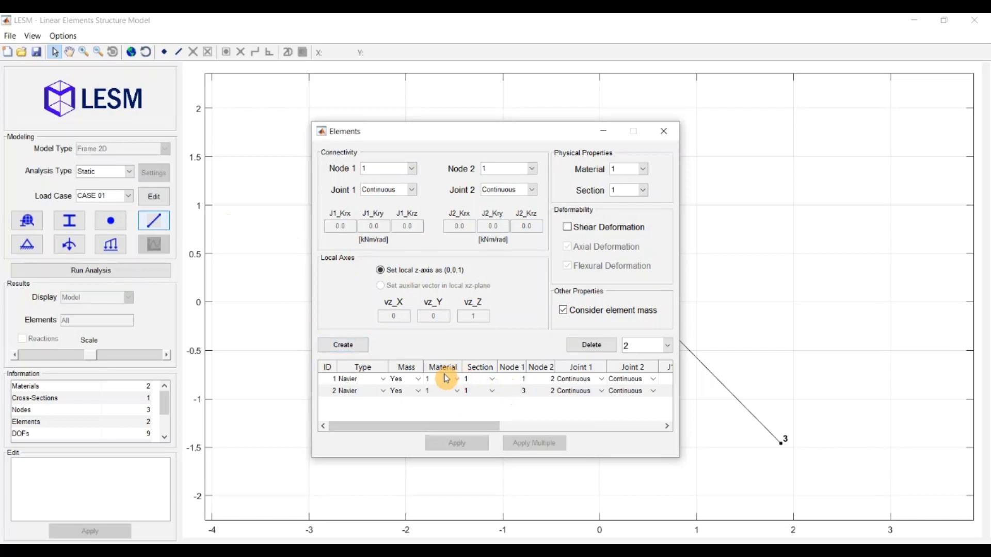
Step: Assign material 2 to element 1 and apply the change
click(443, 379)
click(439, 408)
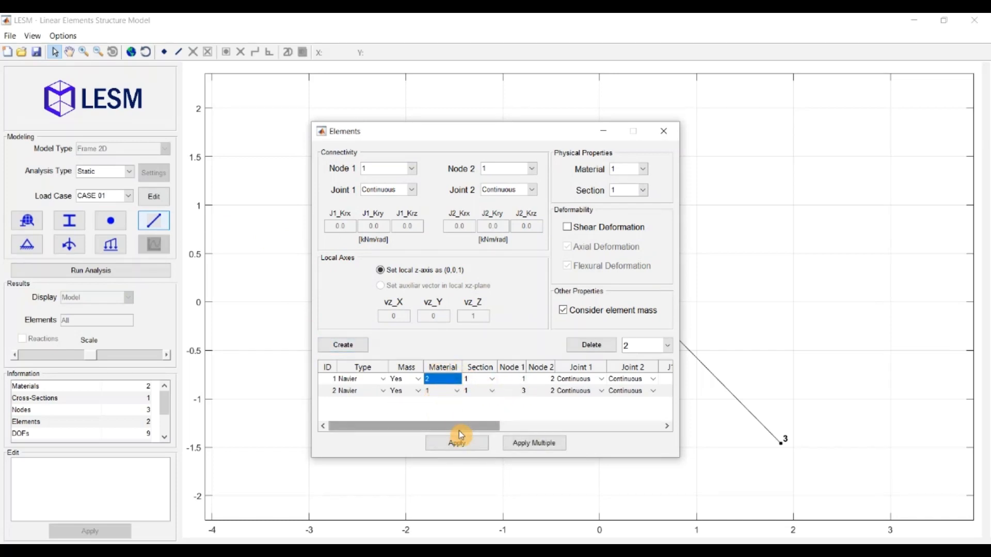
click(456, 443)
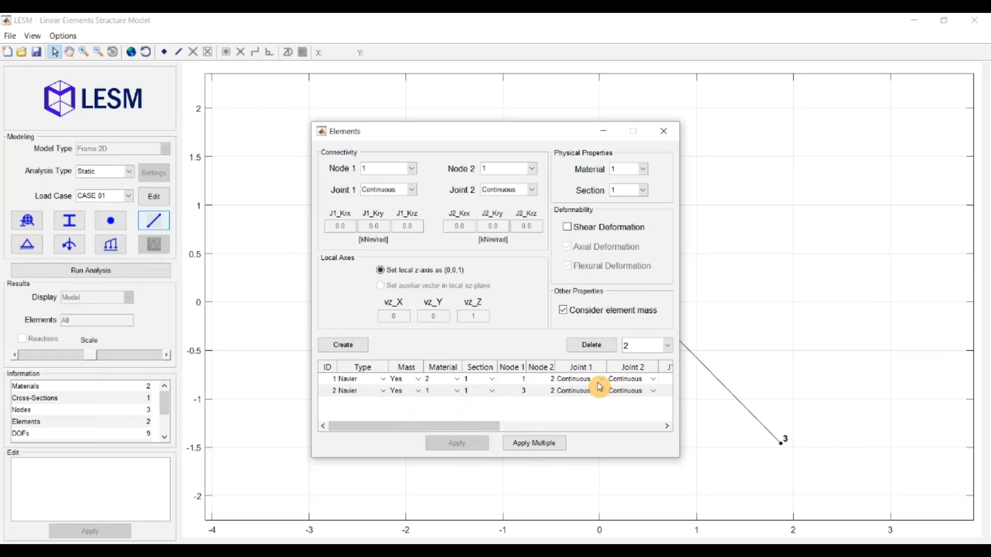
click(663, 132)
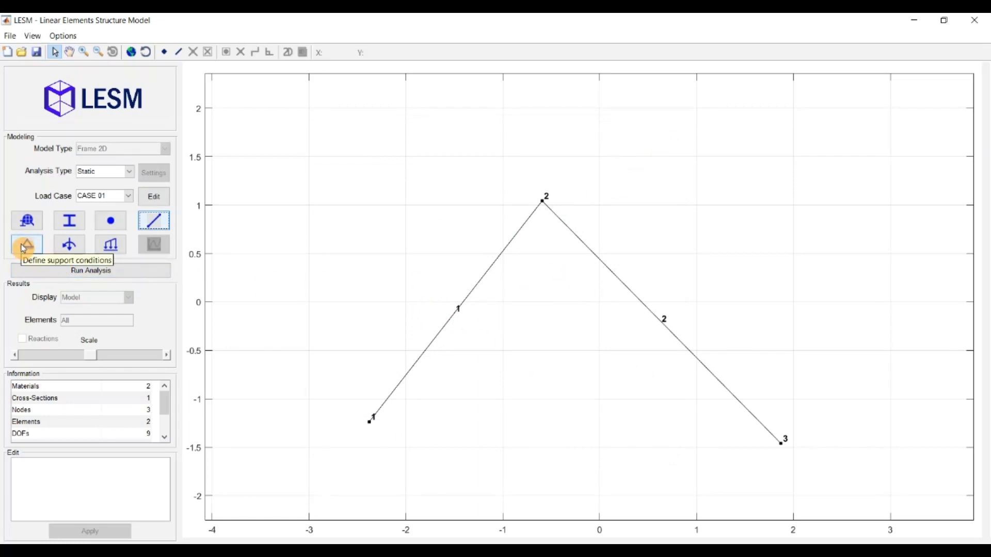
click(61, 246)
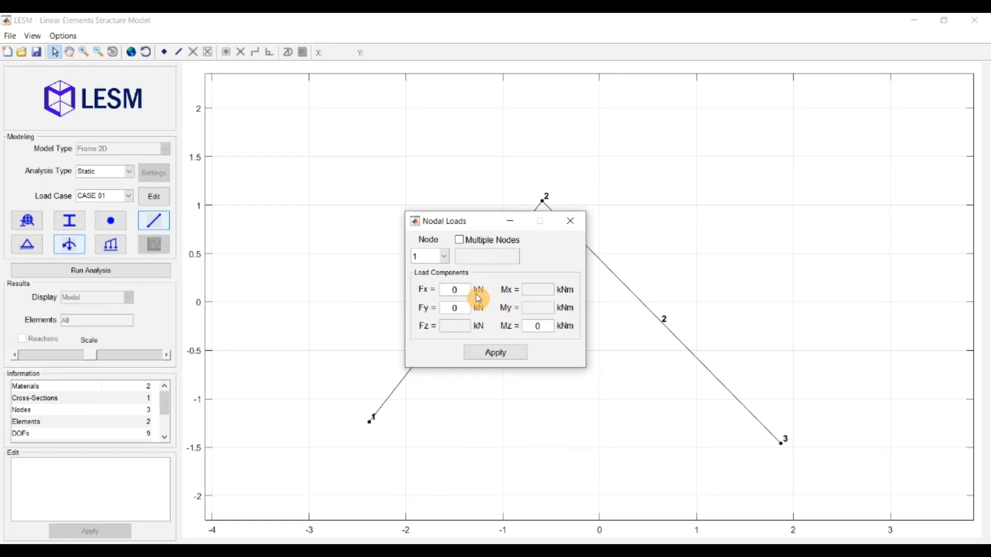
Step: Apply a horizontal Fx of 10 kN to nodes 2 and 3 together using Multiple Nodes
click(442, 257)
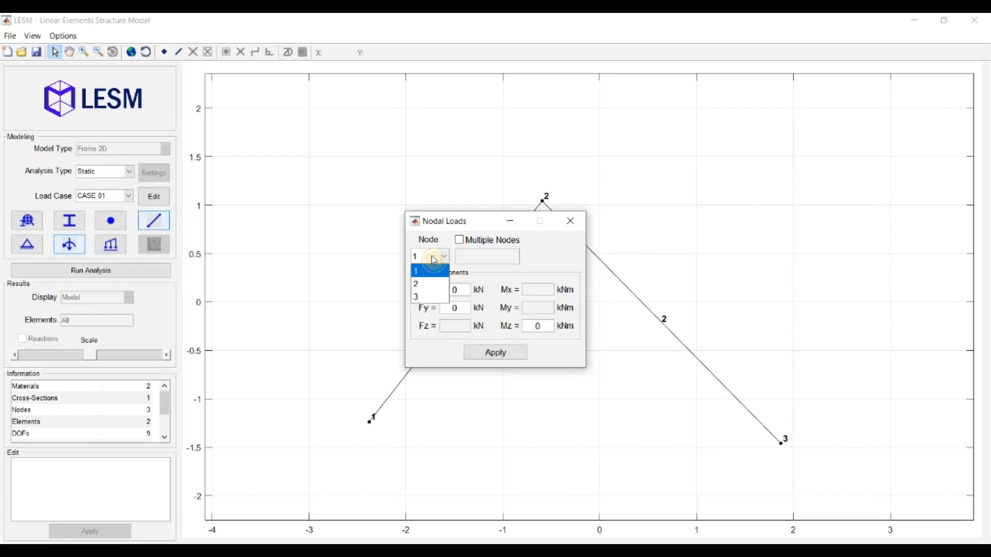
click(431, 283)
click(495, 243)
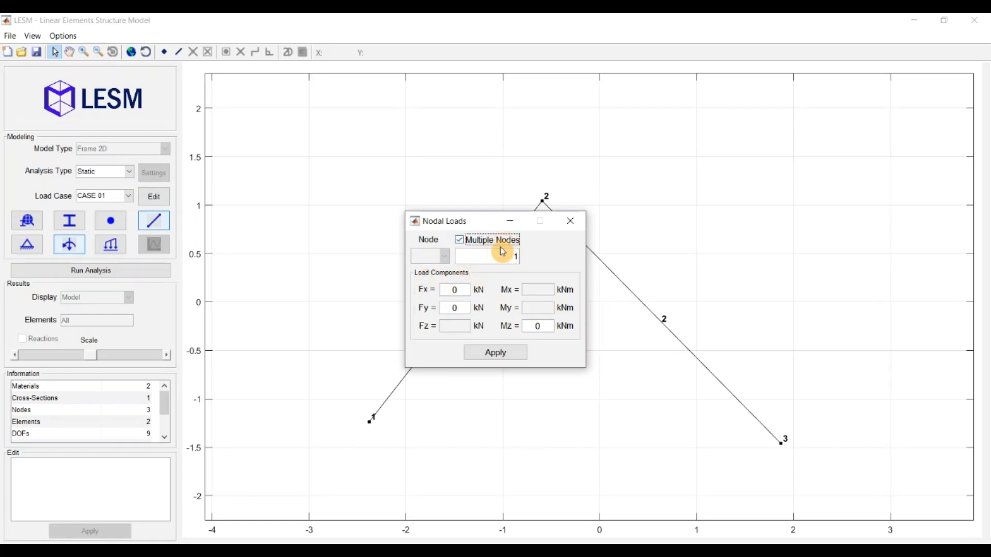
drag(508, 258, 527, 268)
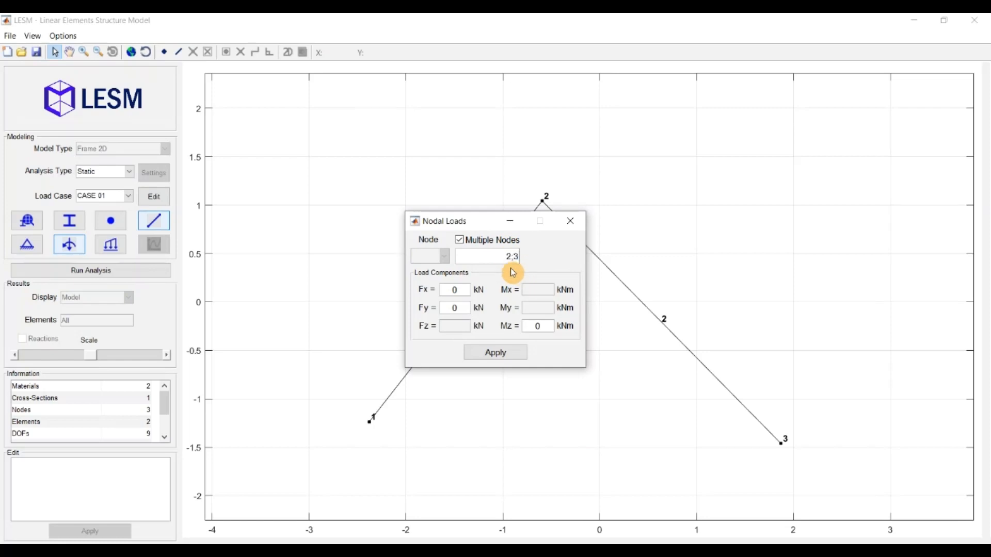
click(443, 288)
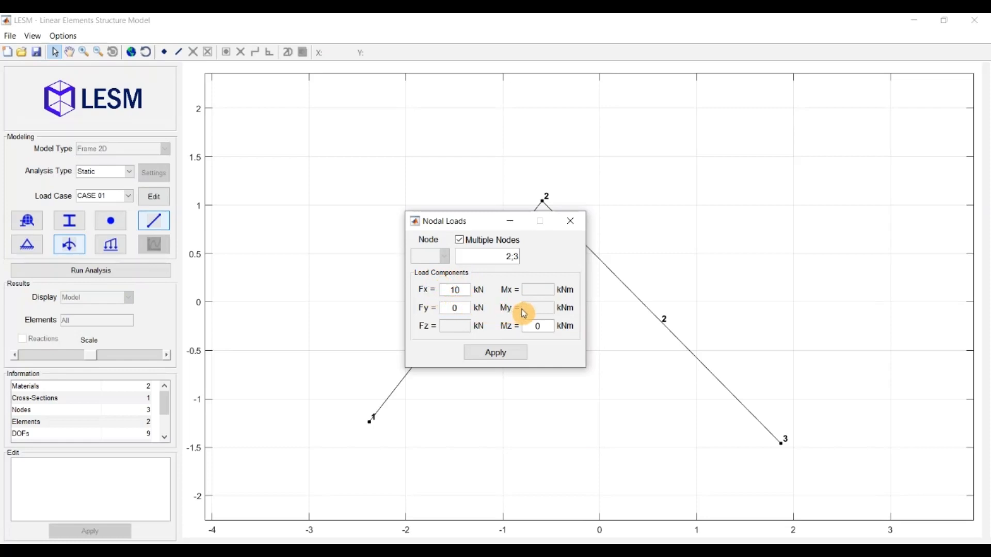
click(490, 355)
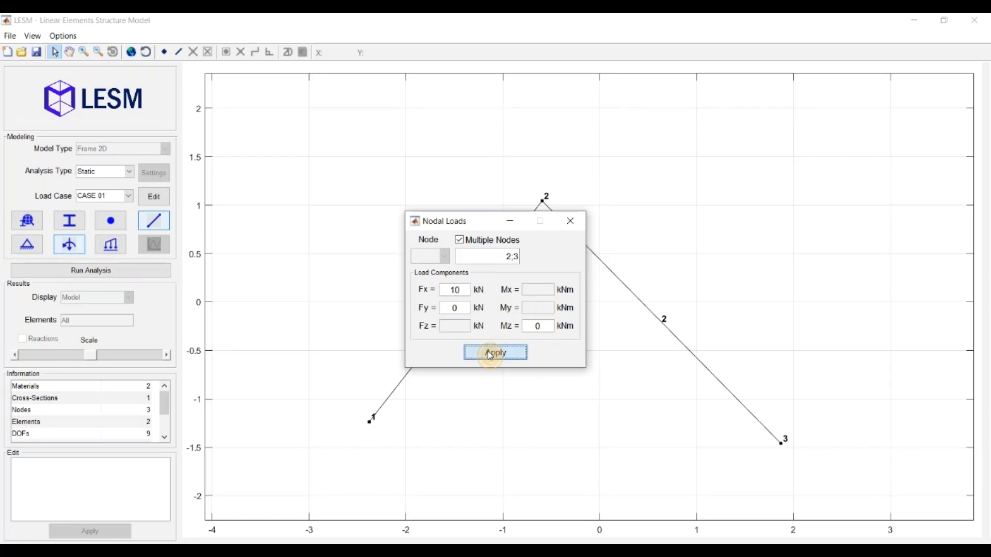
click(570, 220)
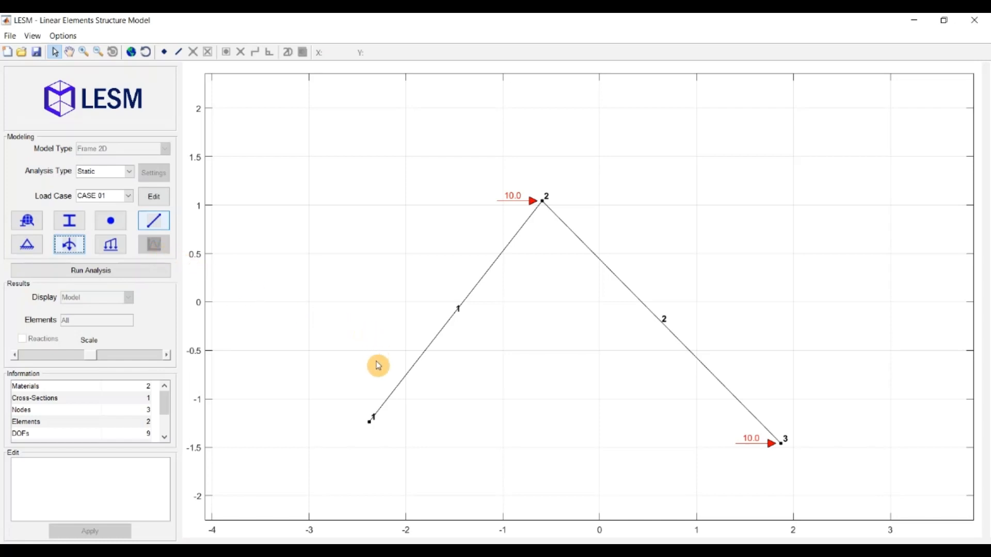
click(370, 422)
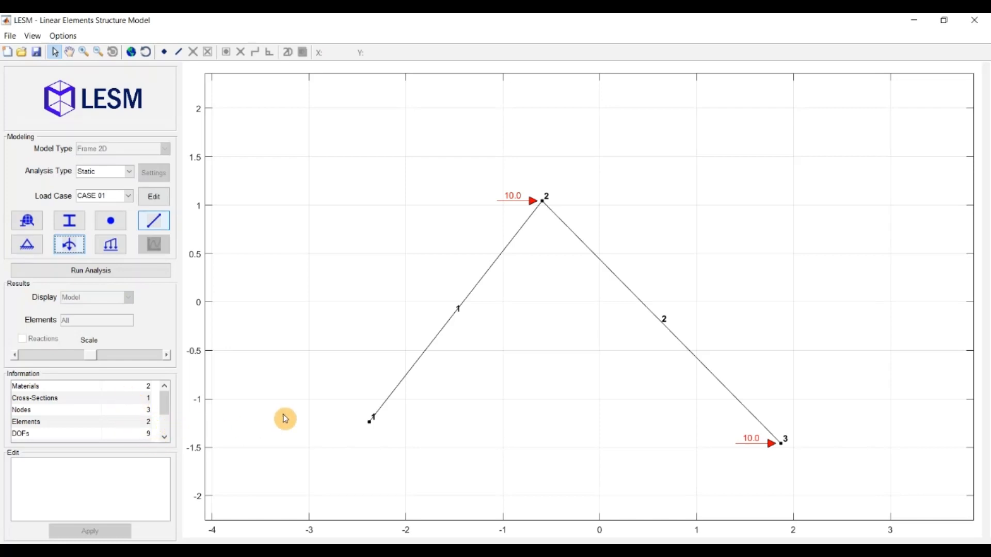
click(369, 425)
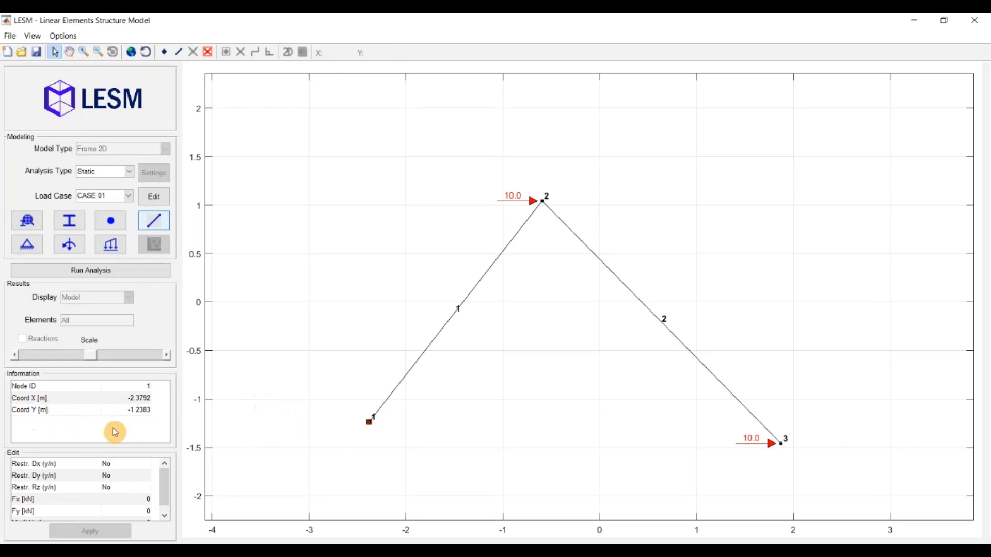
click(407, 382)
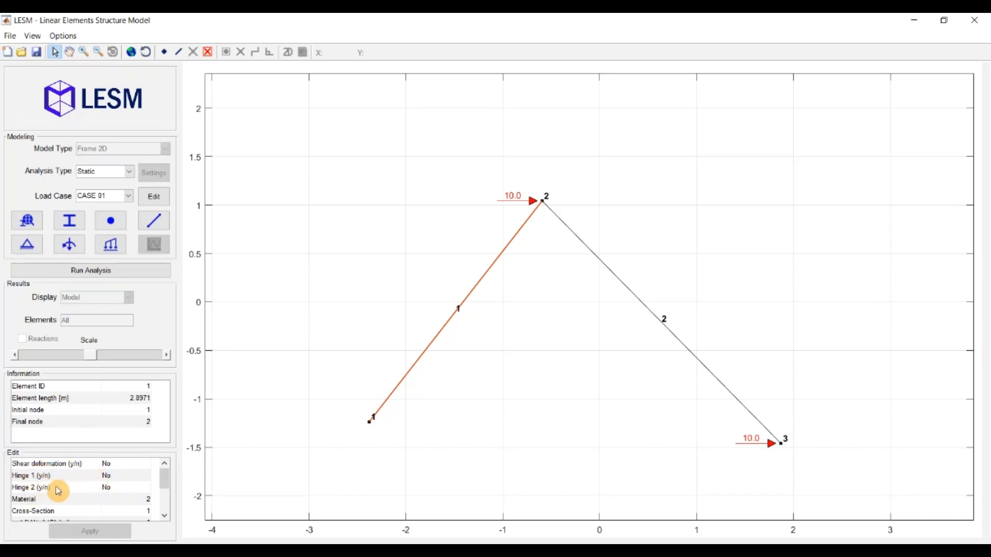
scroll(62, 487, down, 1)
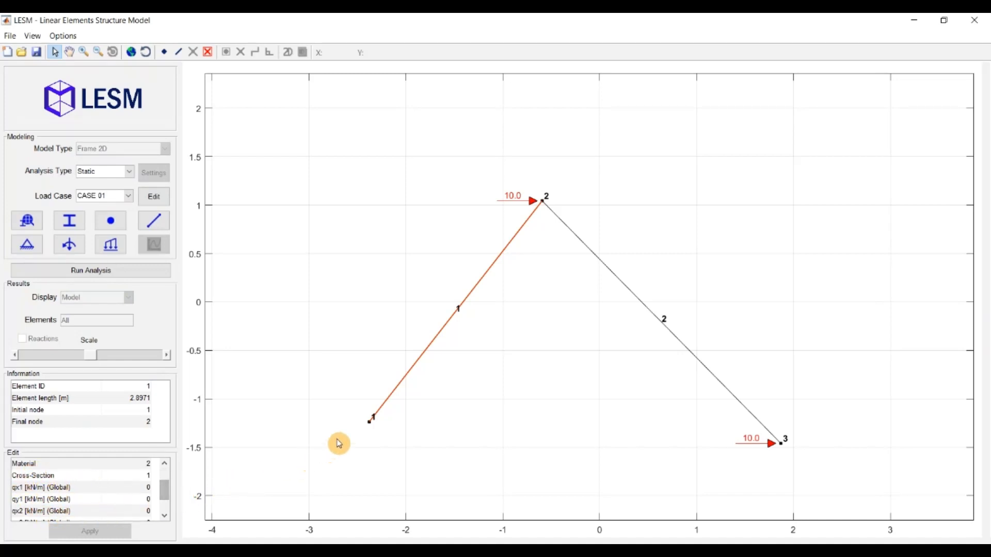
click(370, 424)
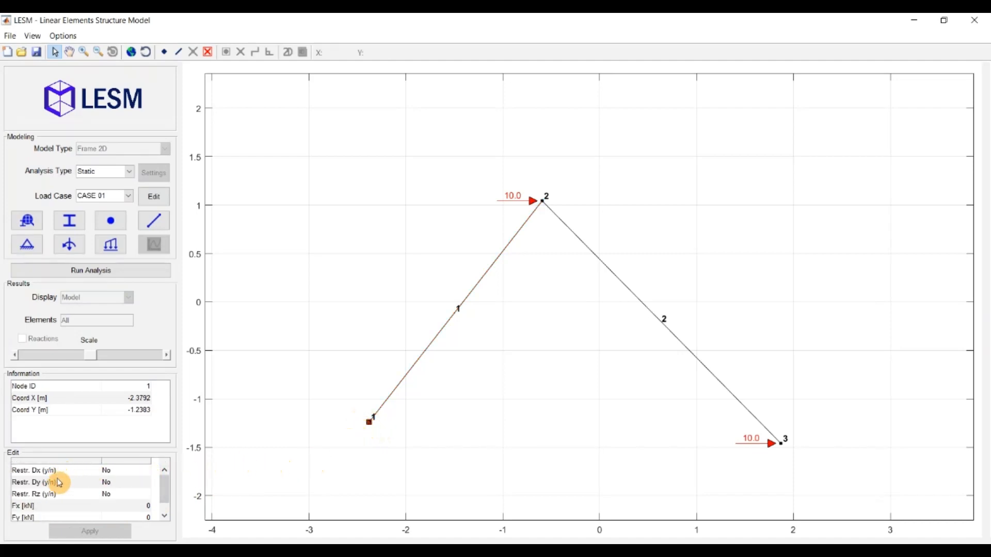
scroll(77, 497, down, 1)
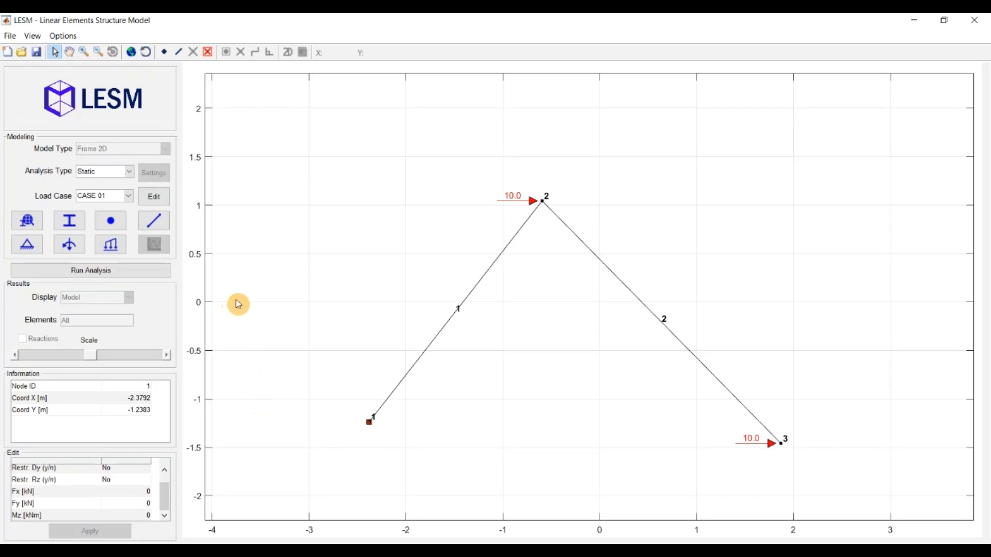
click(251, 301)
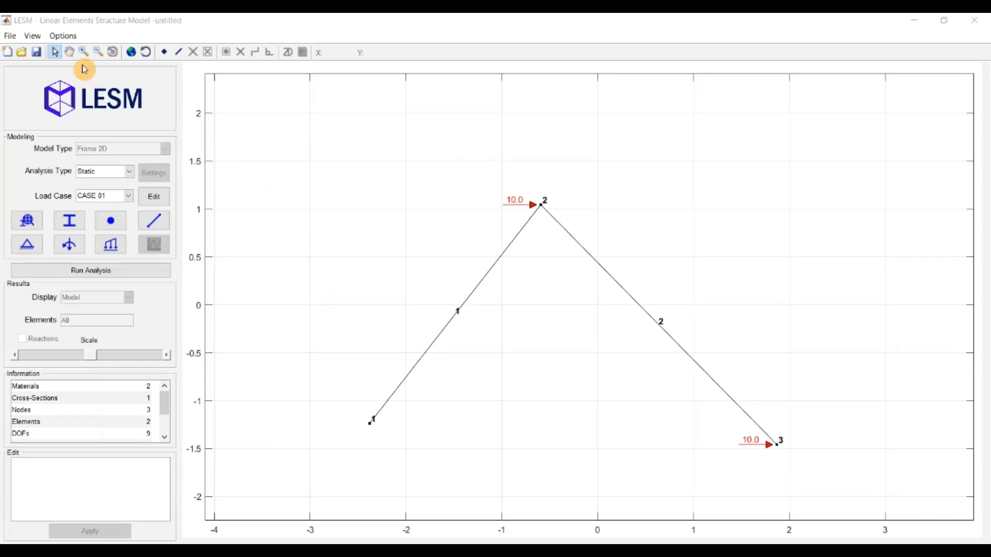
Step: Hide node and element numbers, run the static analysis, and dismiss the unstable-structure error
click(32, 38)
click(51, 89)
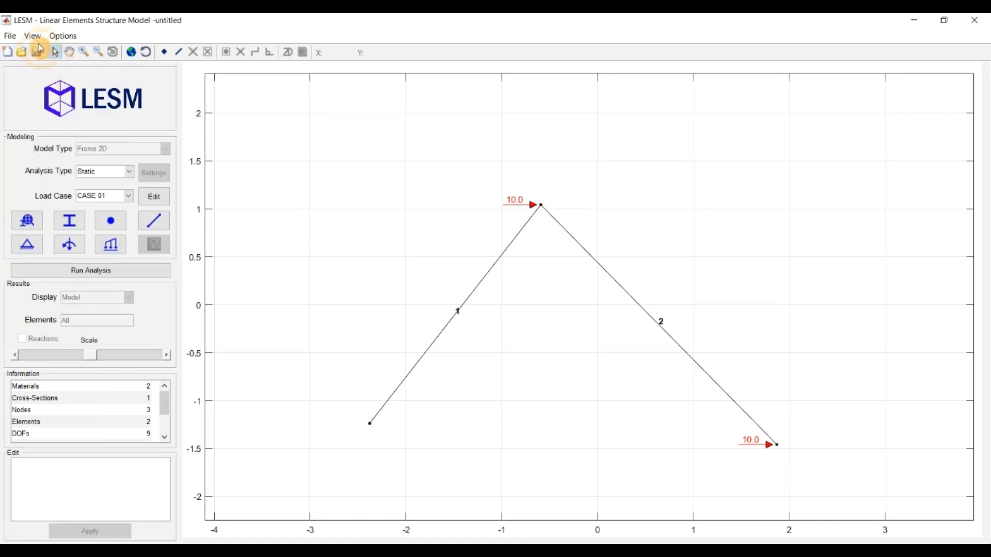
click(32, 35)
click(65, 101)
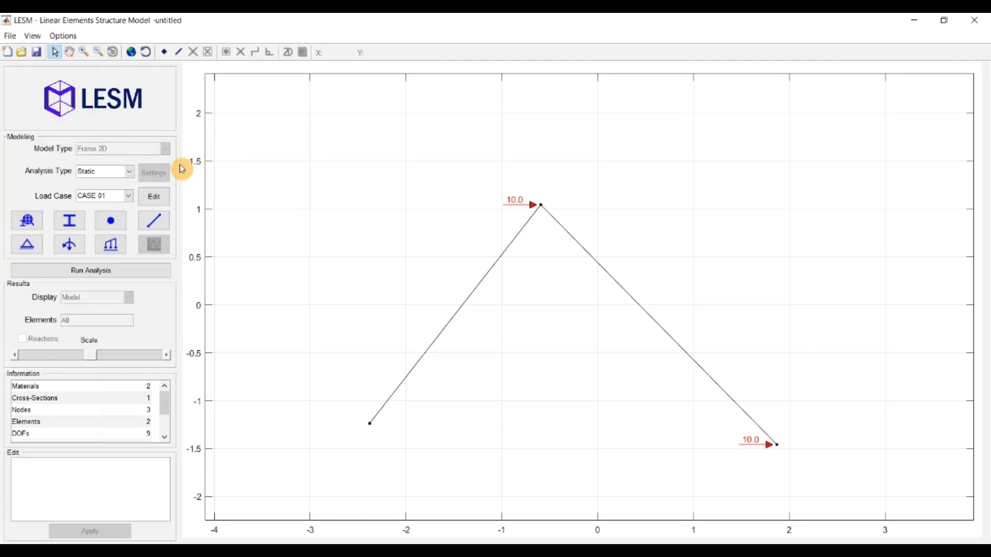
click(111, 276)
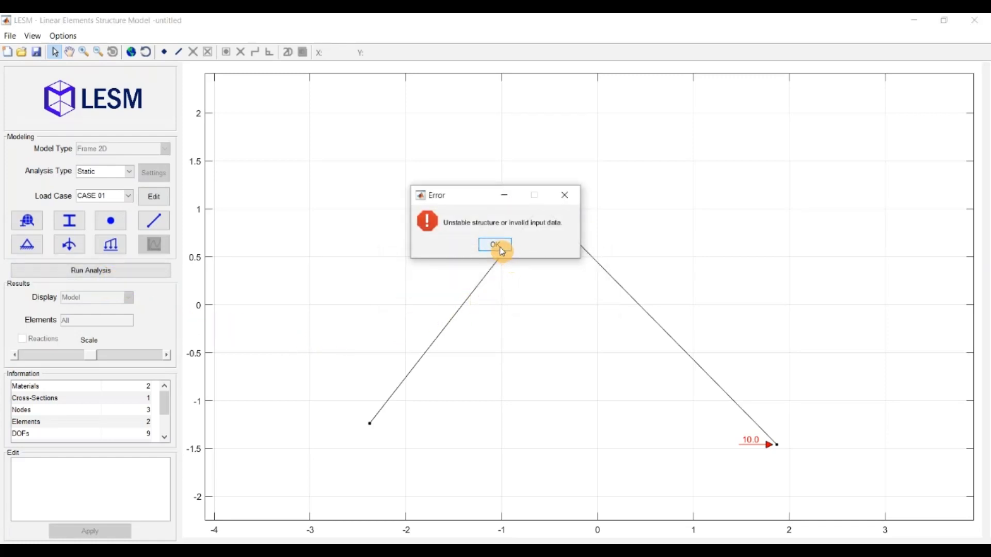
click(495, 245)
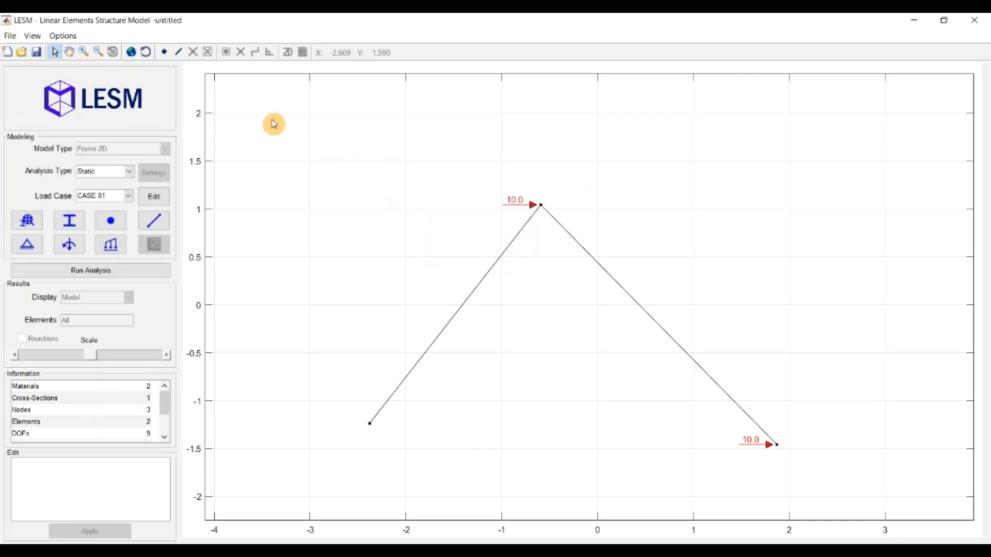
Step: Open frame_2d.lsm, discarding the unsaved current model
click(22, 51)
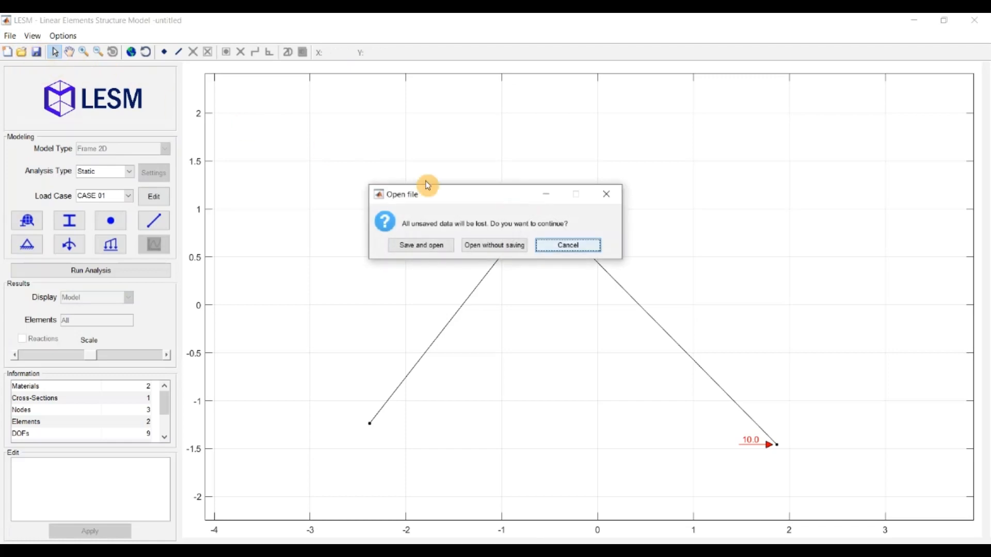
click(507, 246)
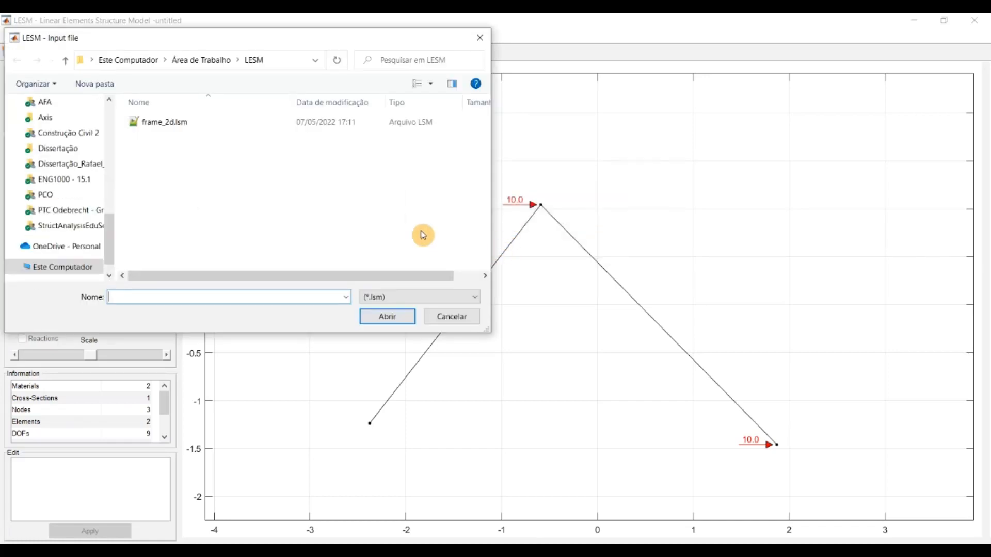
click(158, 122)
double_click(157, 122)
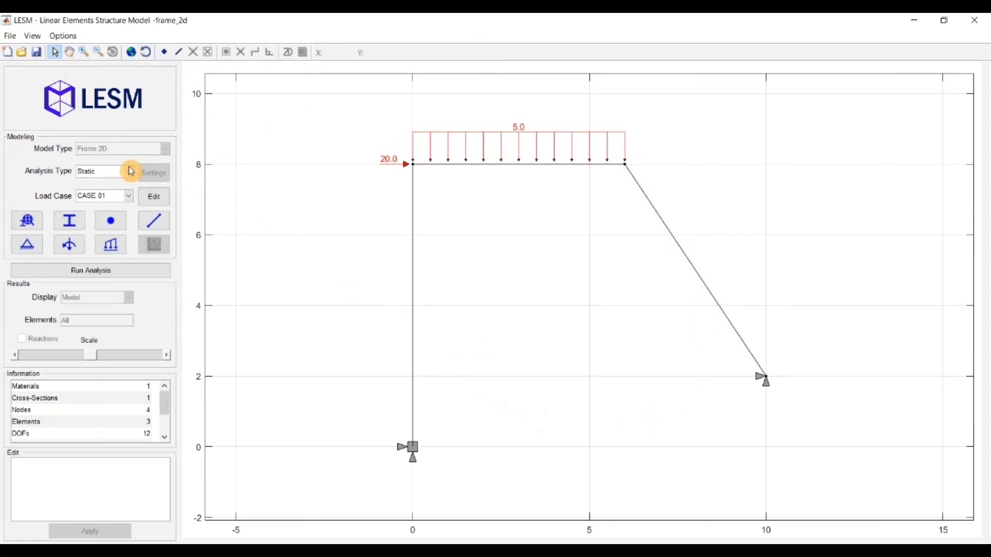
Step: Run the Static analysis with load case CASE 02 selected
click(107, 170)
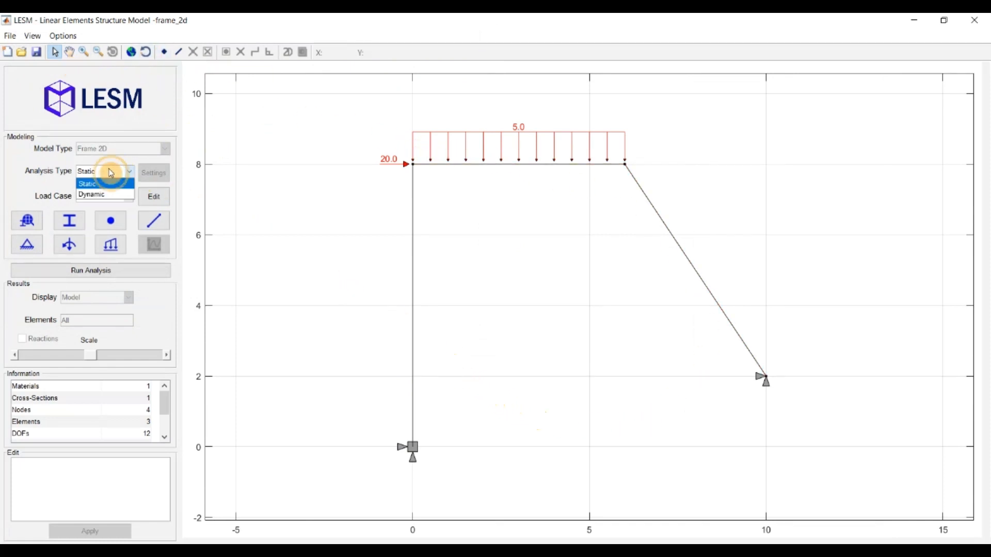
click(83, 182)
click(90, 196)
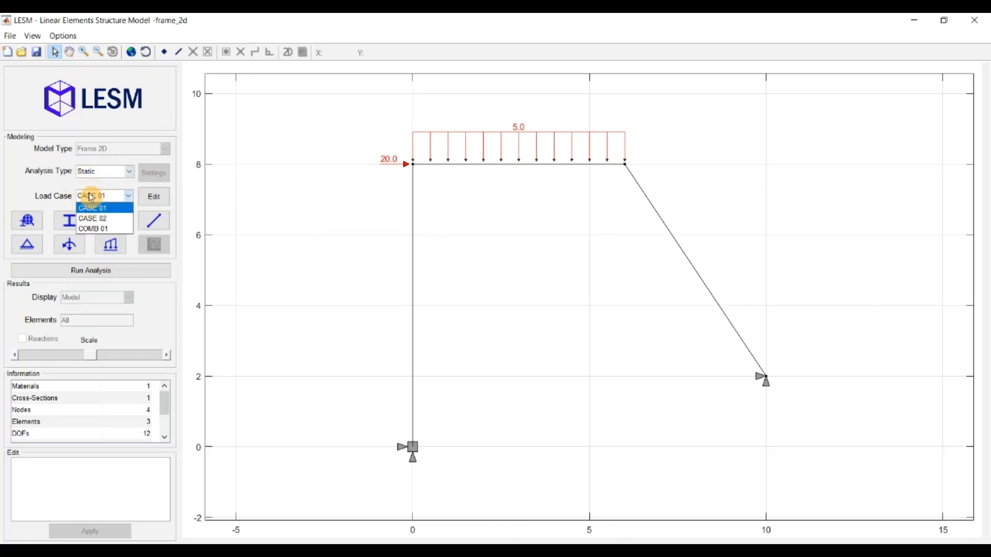
click(109, 220)
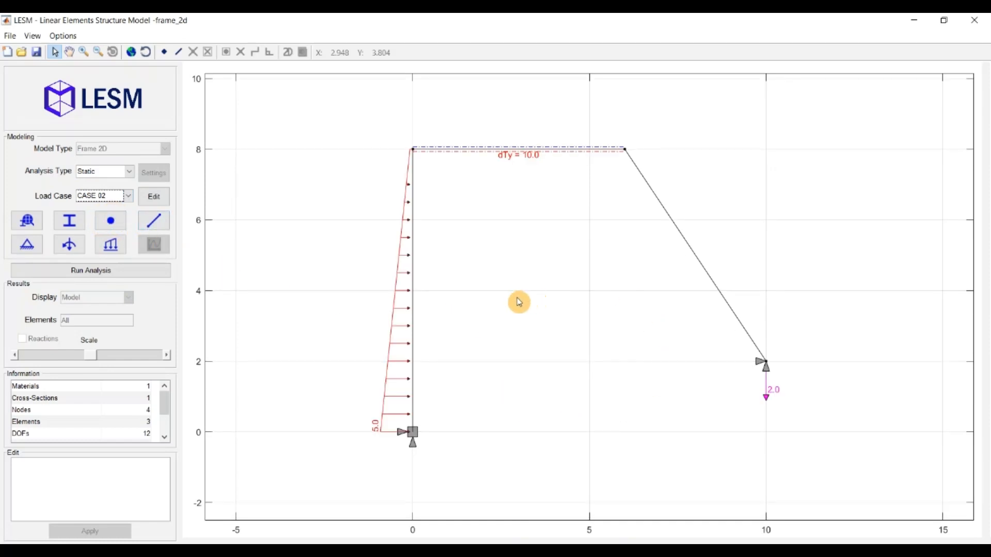
click(163, 272)
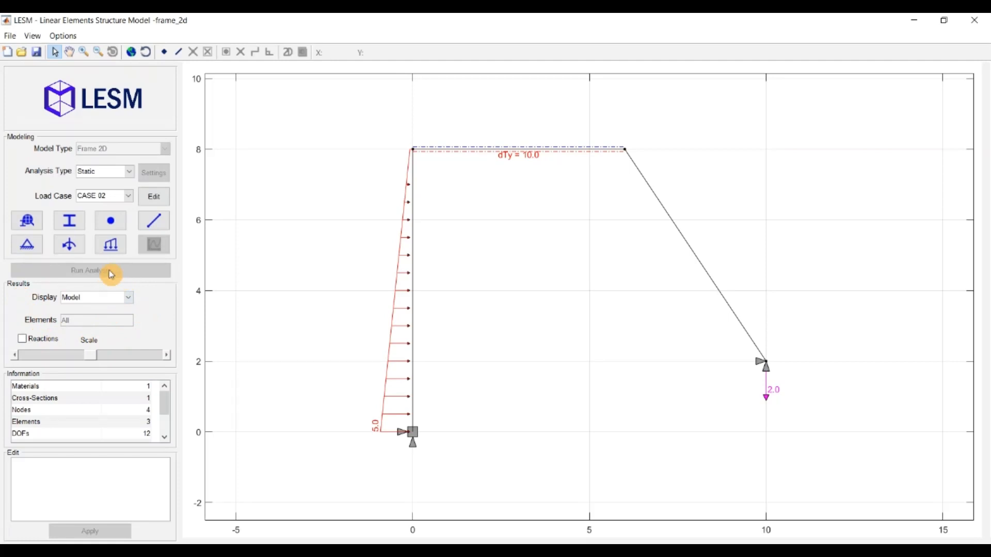
Step: Display the CASE 02 support reactions and the deformed shape of the frame
click(130, 299)
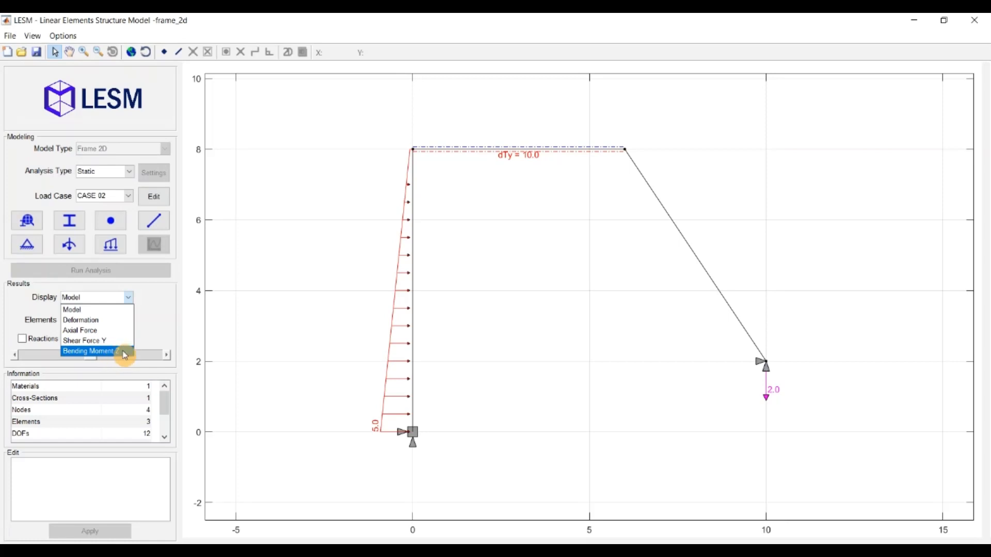
click(35, 336)
click(23, 339)
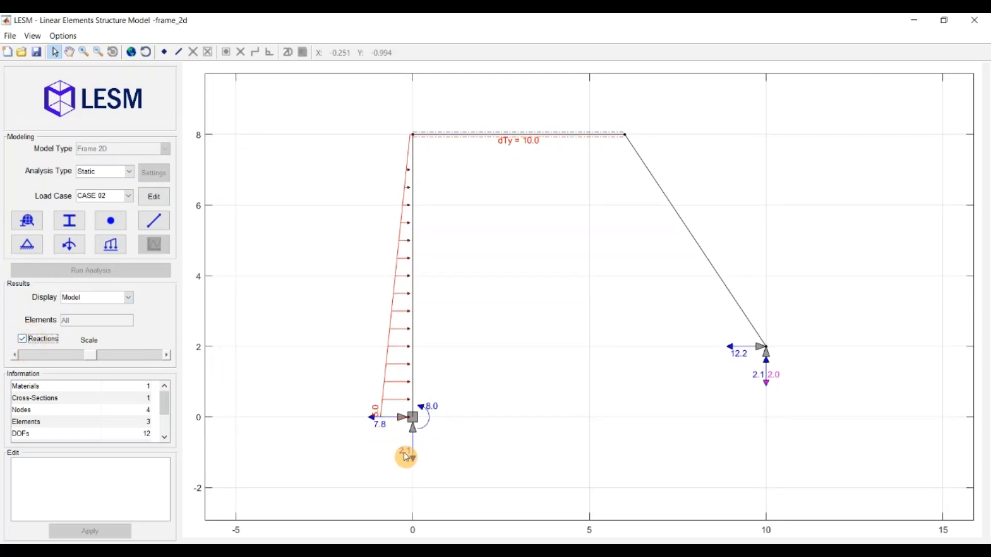
click(87, 298)
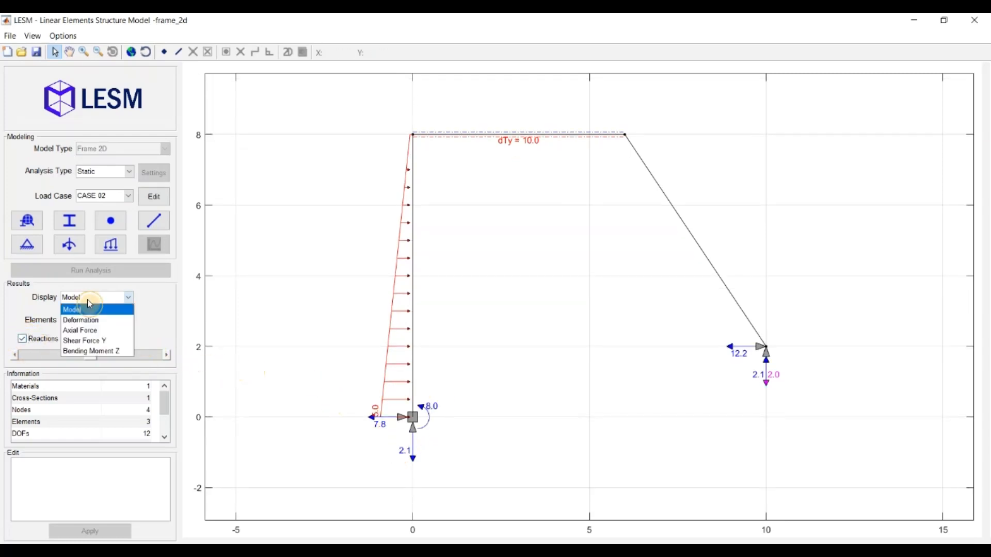
click(86, 320)
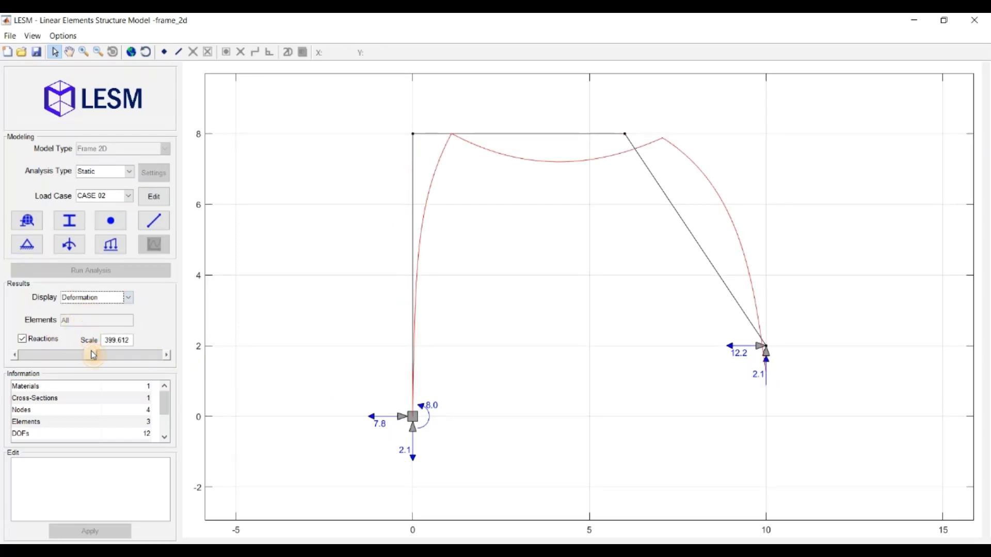
Step: Raise the deformation scale to 600.9916 and inspect results for node 2 and element 1
click(127, 356)
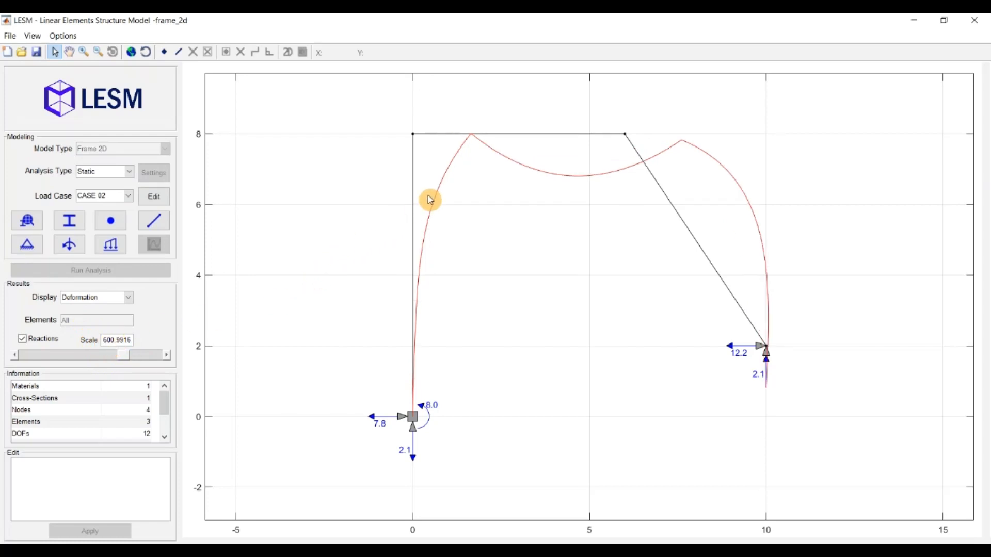
click(415, 137)
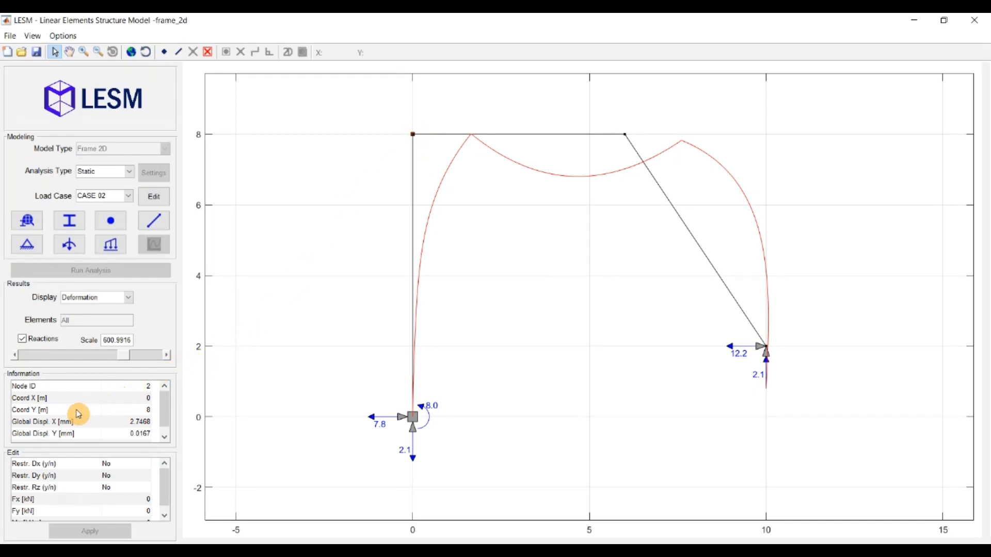
scroll(128, 432, down, 1)
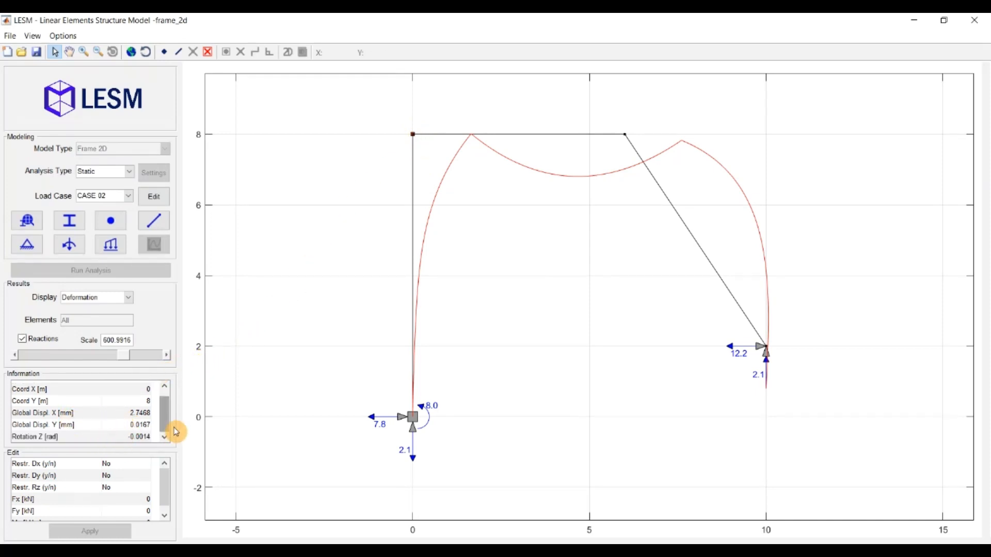
click(415, 206)
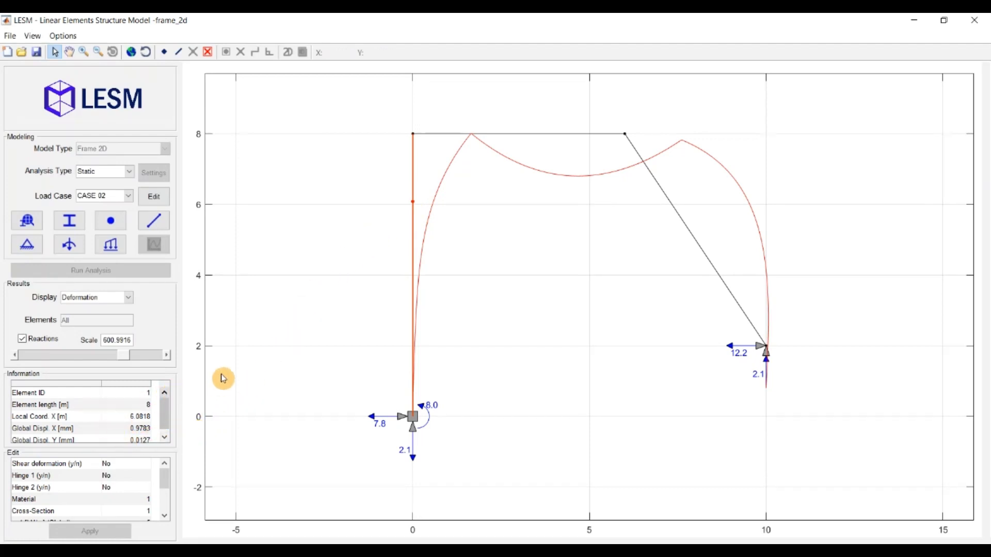
click(357, 249)
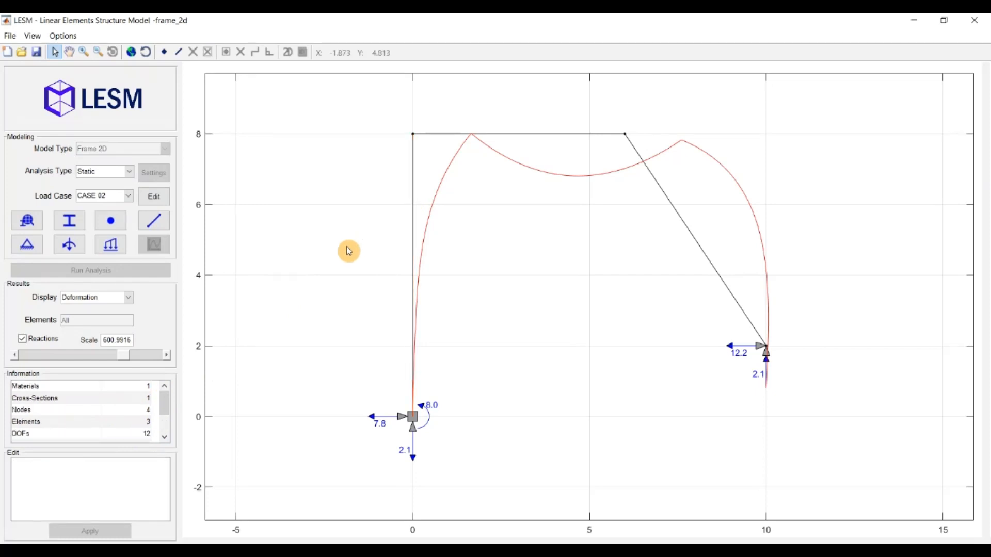
Step: Display the axial force diagram limited to element 3 only
click(122, 302)
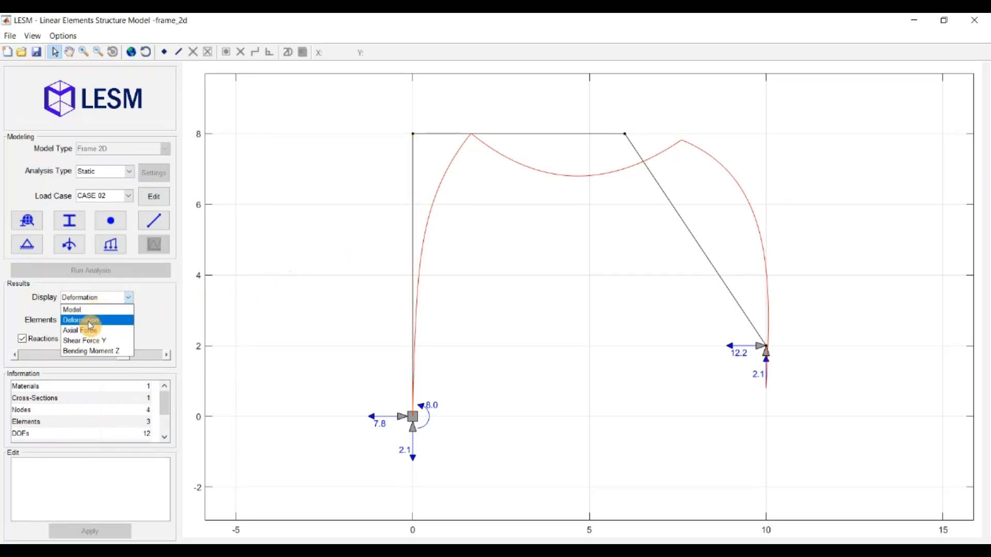
click(84, 335)
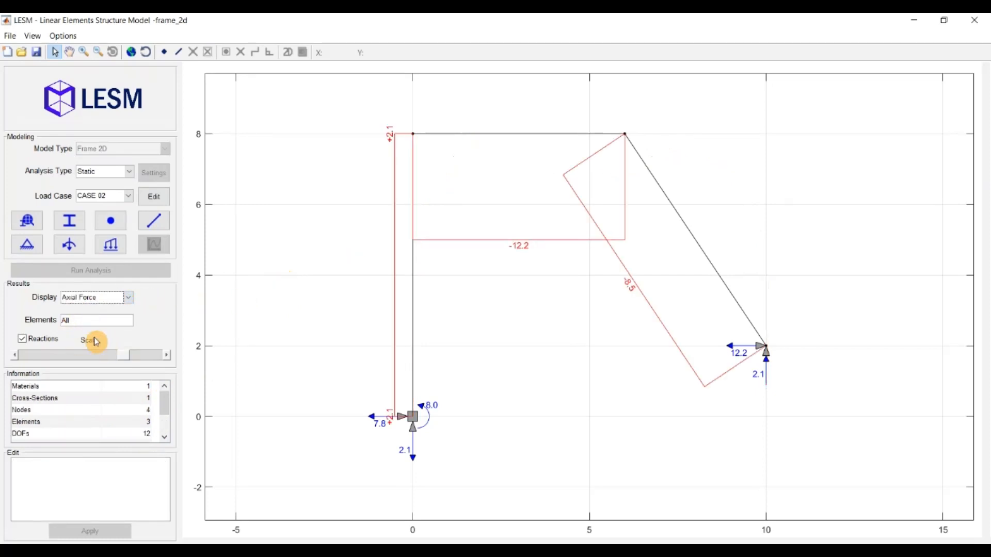
drag(72, 318, 45, 311)
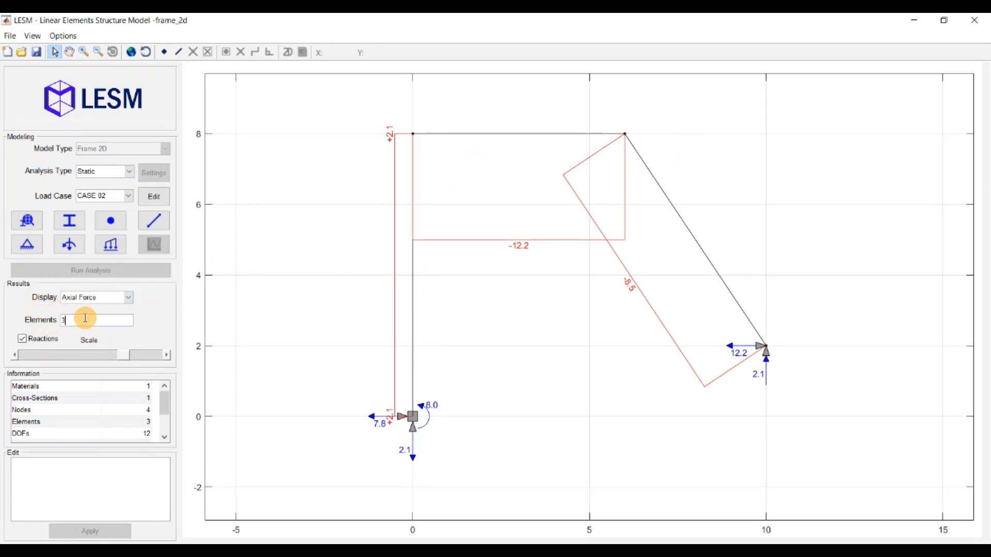
key(Return)
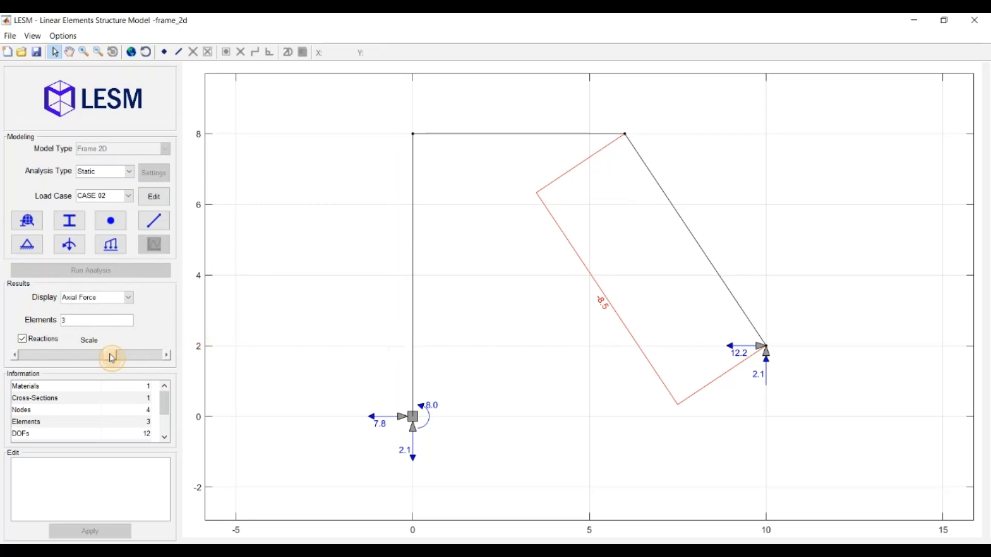
Step: Shrink the axial diagram scale and inspect element 3's -8.5 axial force, then deselect it
drag(112, 357, 94, 358)
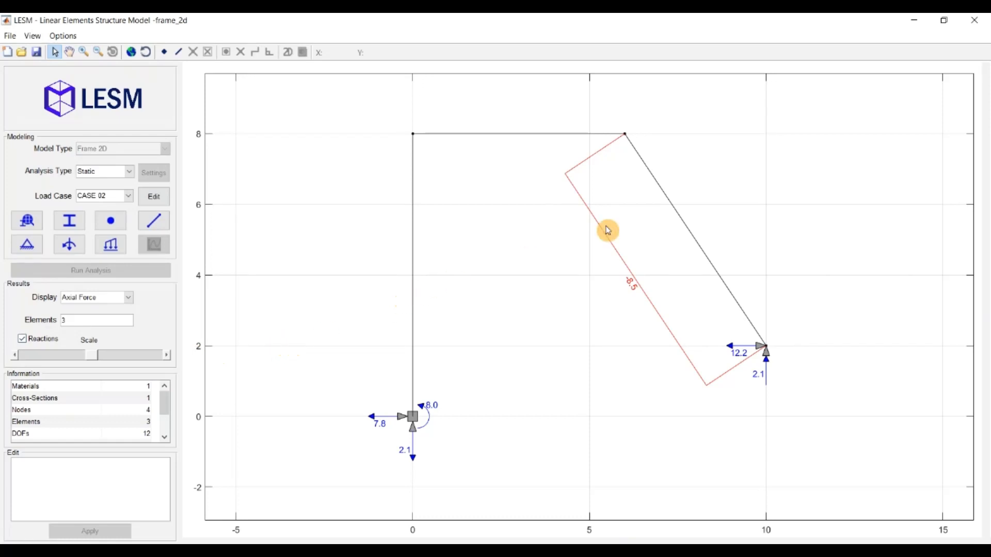
click(675, 209)
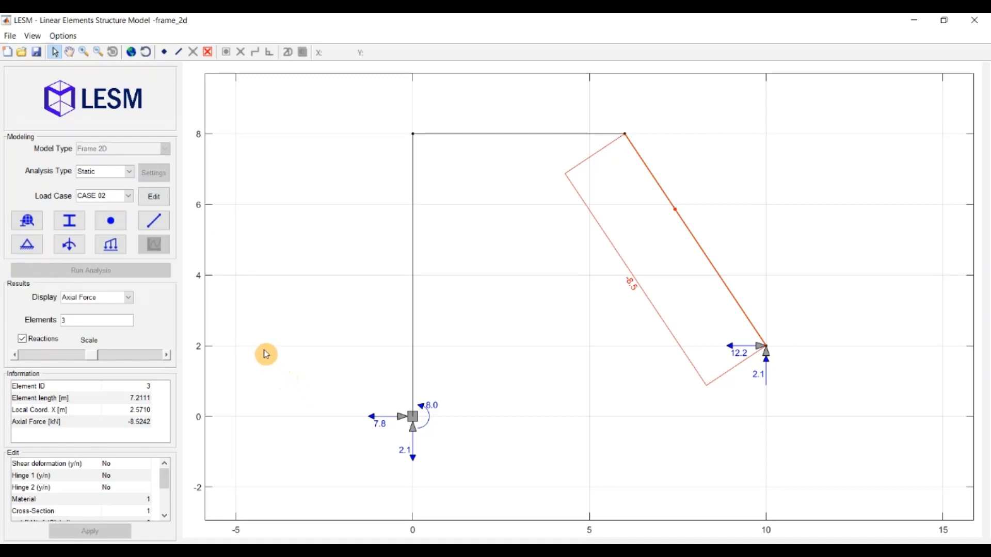
click(247, 97)
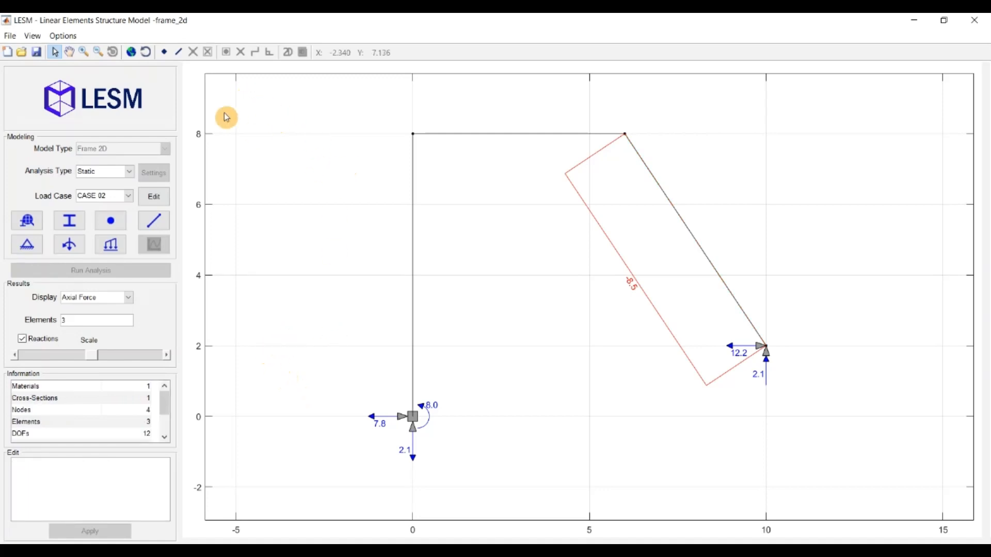
click(62, 37)
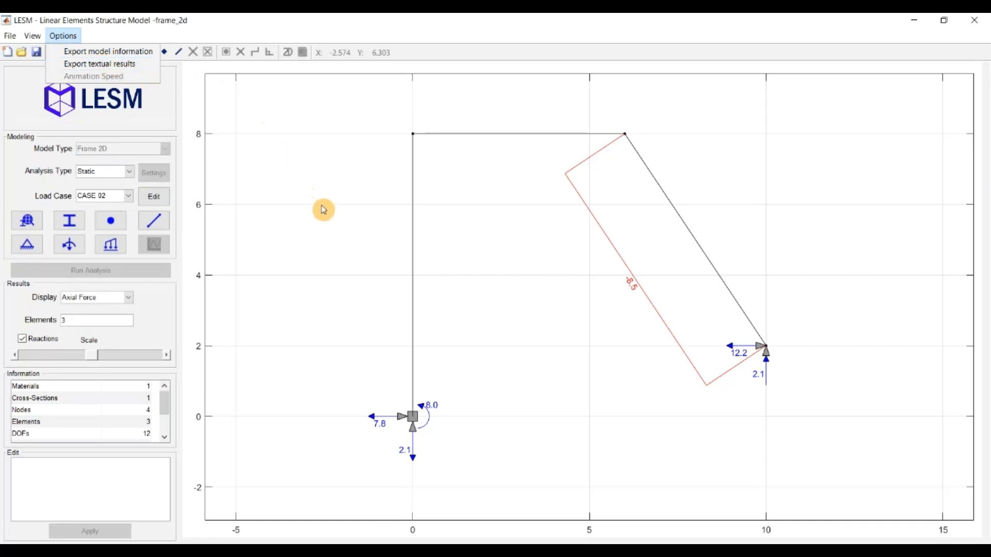
Step: Switch the analysis type to Dynamic and run the transient analysis
click(316, 219)
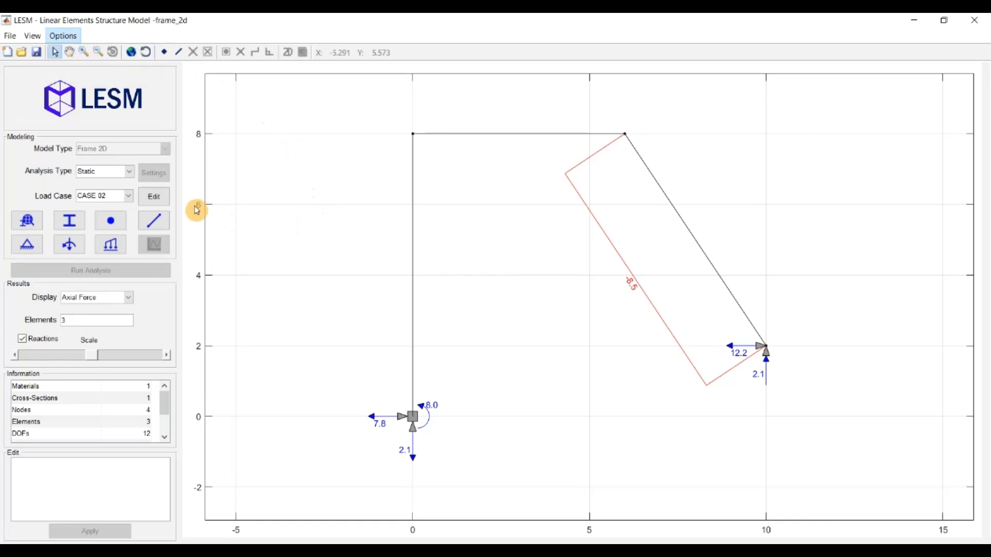
click(105, 171)
click(95, 195)
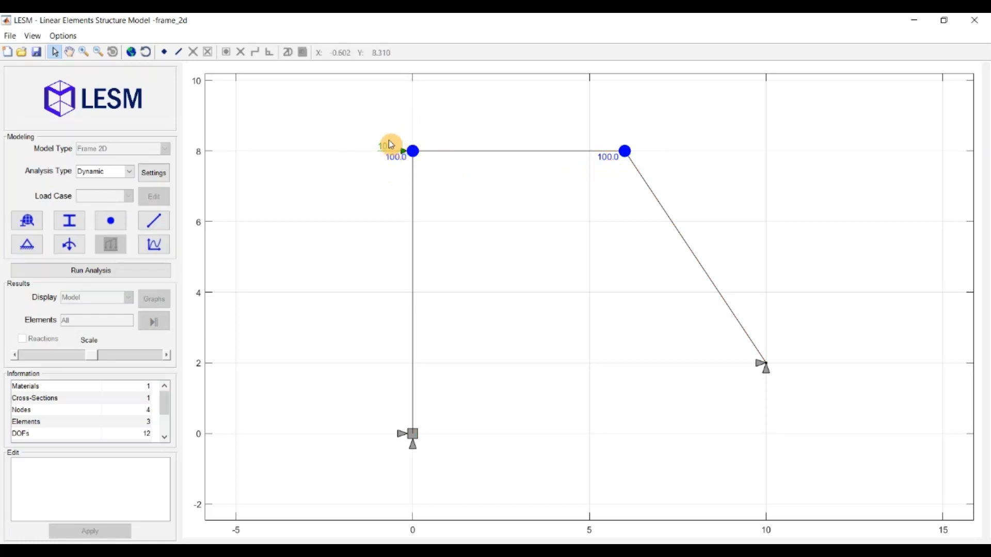
click(163, 275)
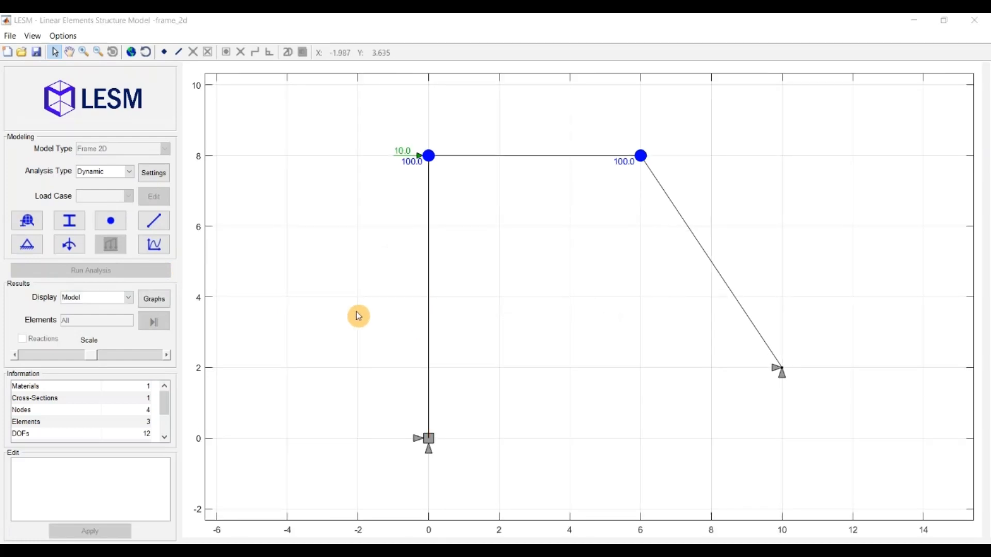
Step: Display Vibration Modes, select mode 2, and play then stop its animation
click(113, 301)
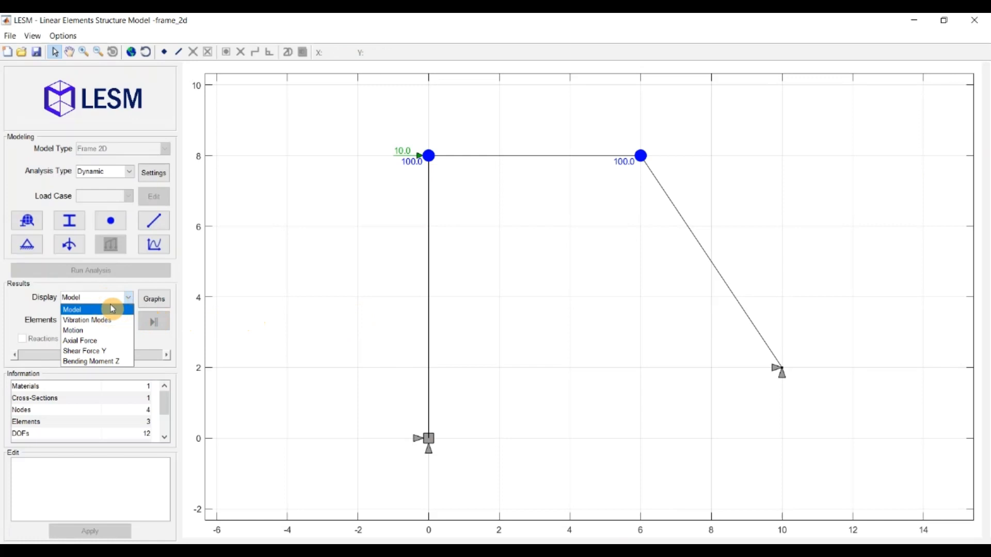
click(109, 321)
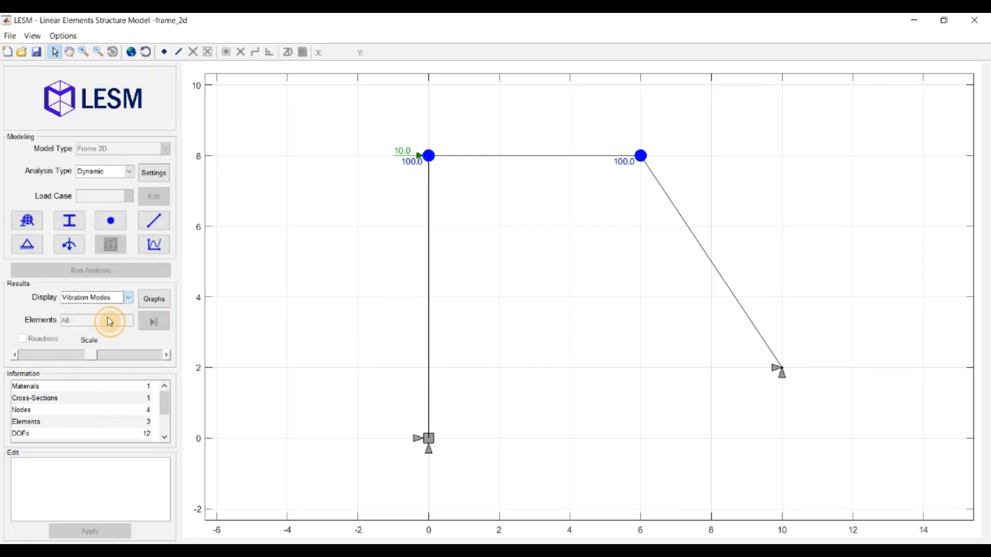
click(106, 324)
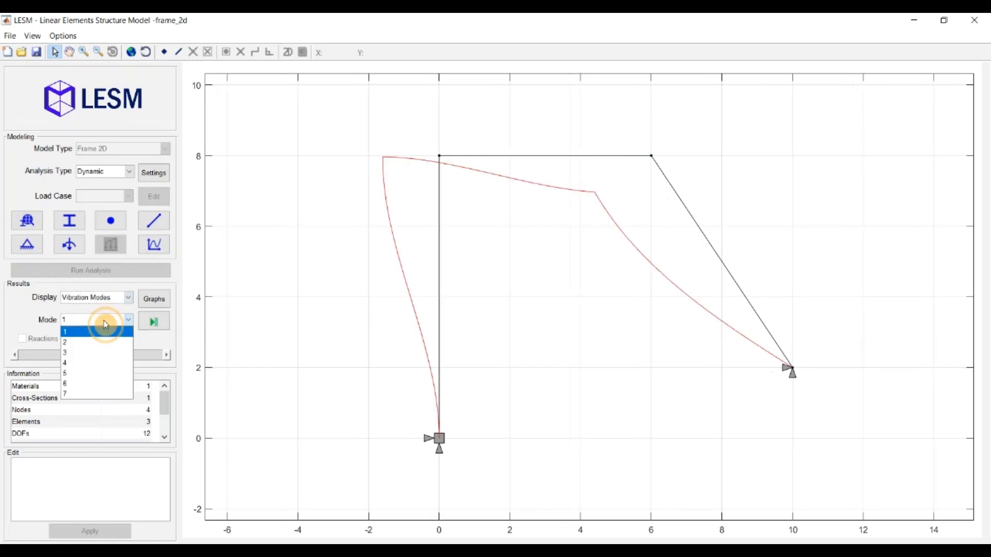
click(87, 343)
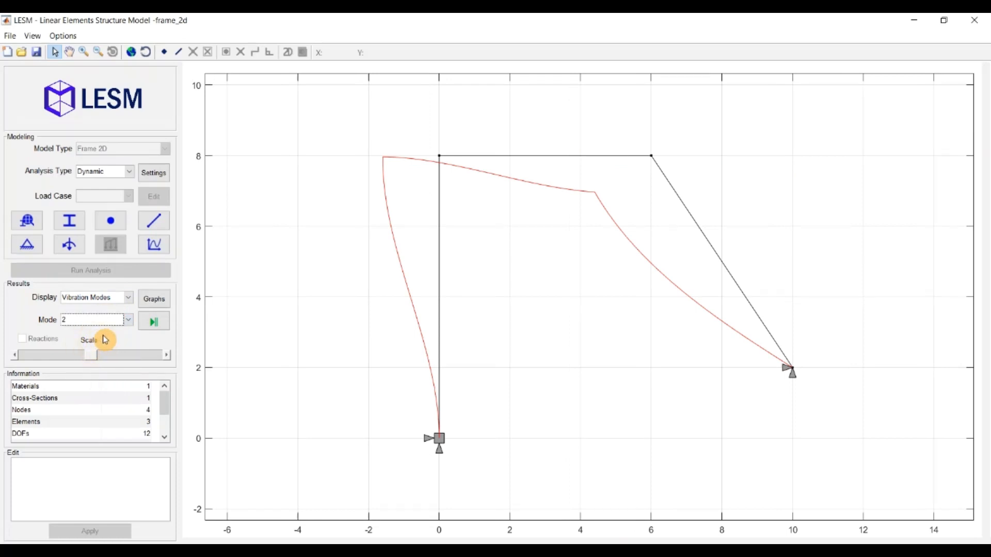
click(153, 325)
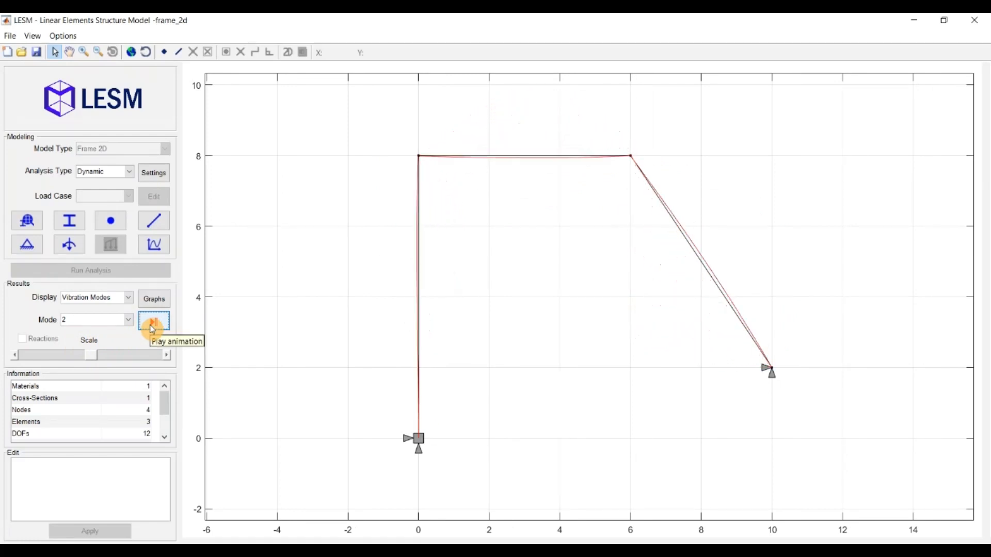
click(153, 330)
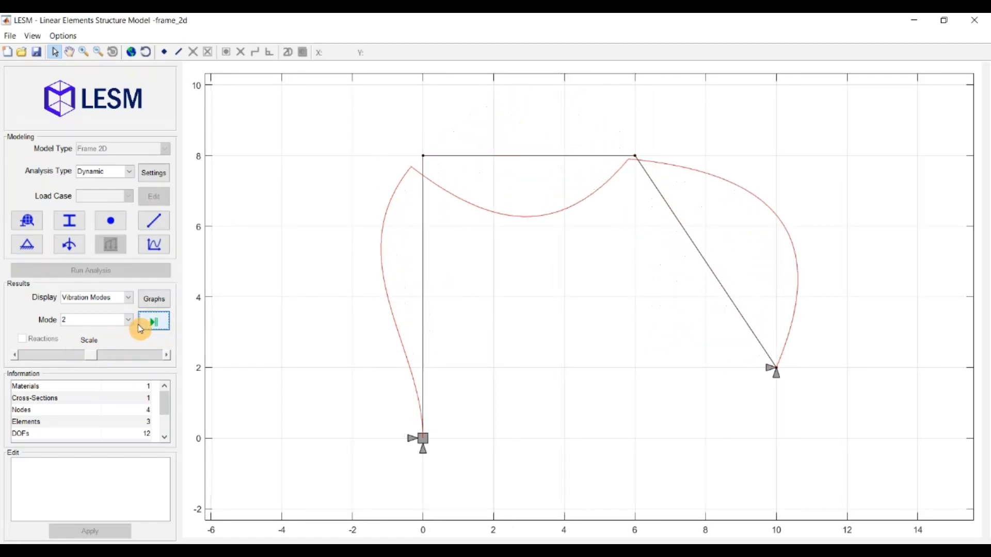
click(117, 298)
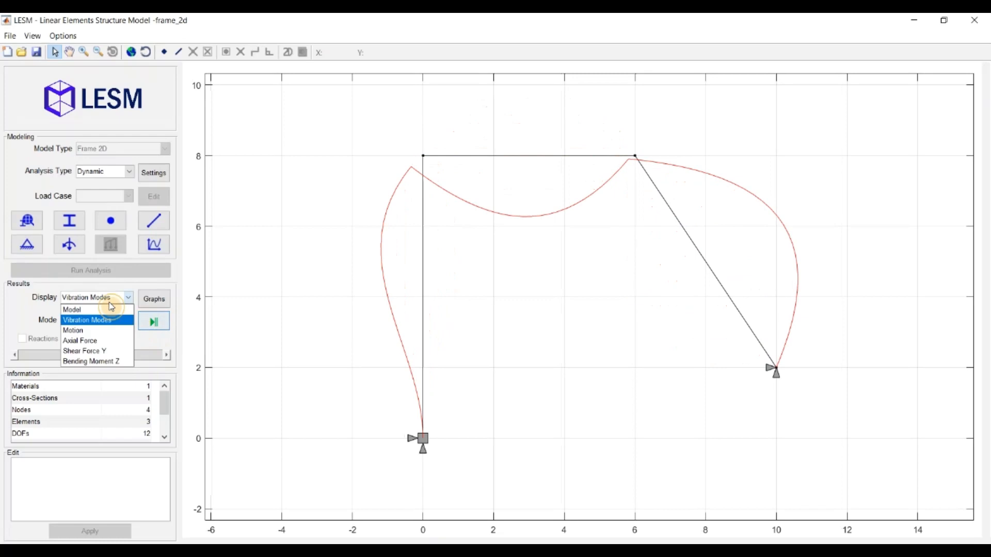
Step: Play the Motion animation with the deformation scale at maximum and check the animation speed
click(91, 330)
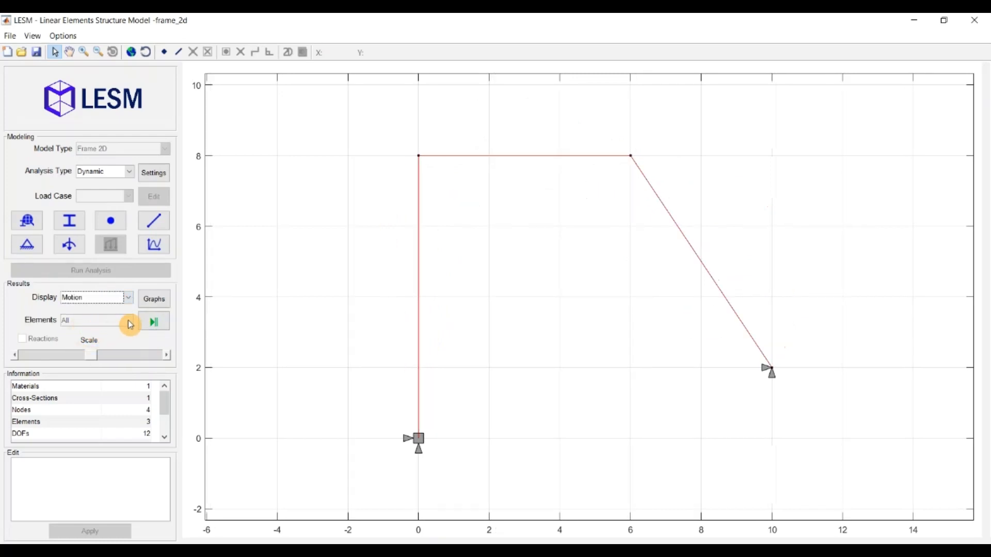
click(152, 323)
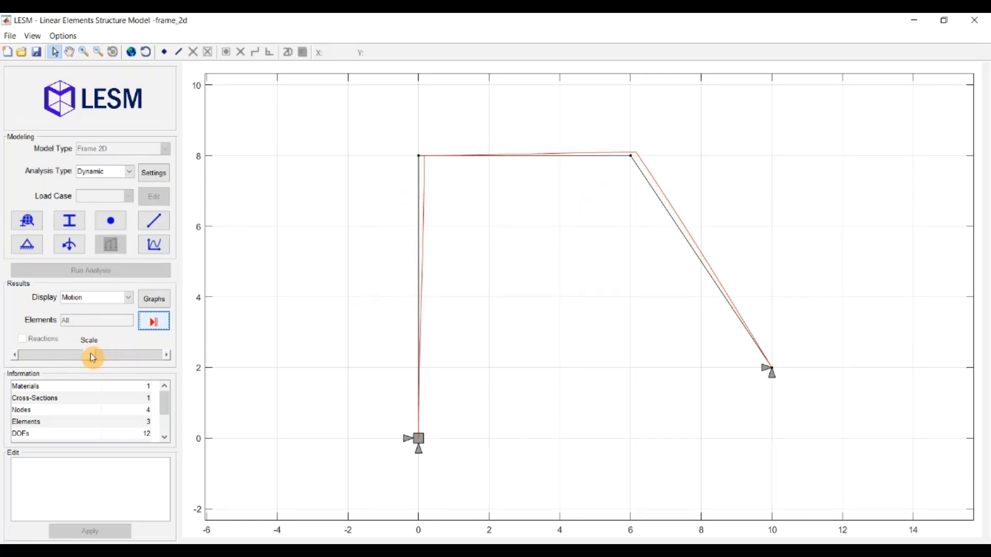
drag(97, 354, 178, 359)
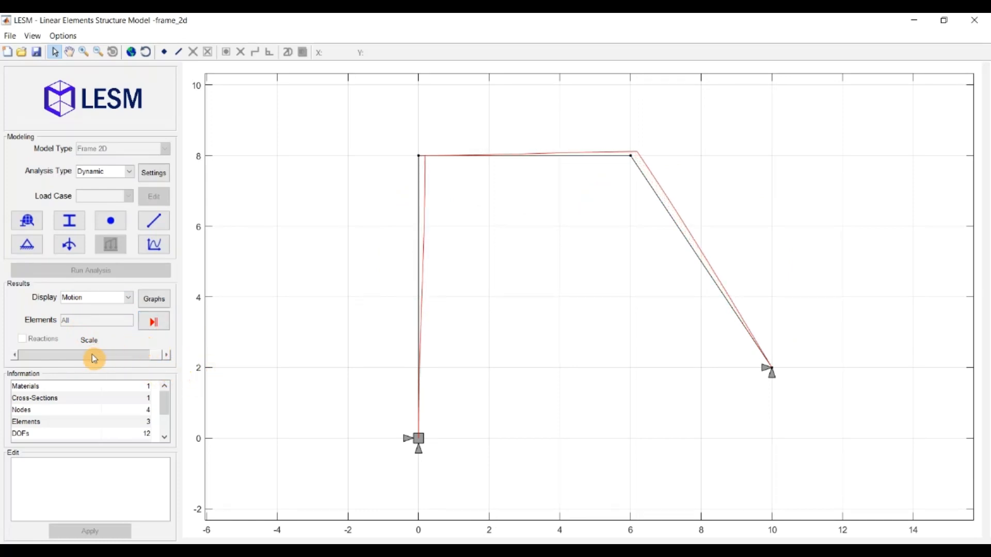
click(150, 323)
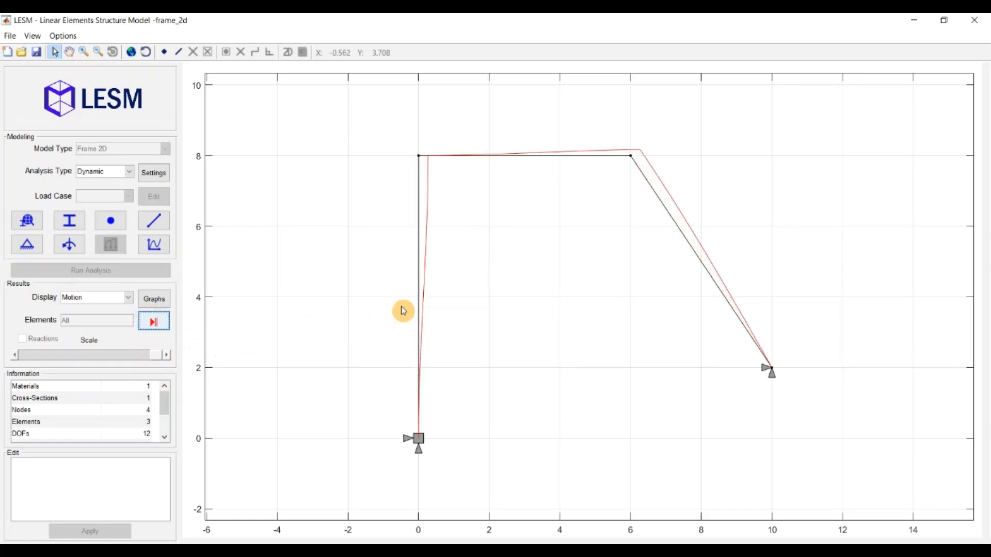
click(66, 36)
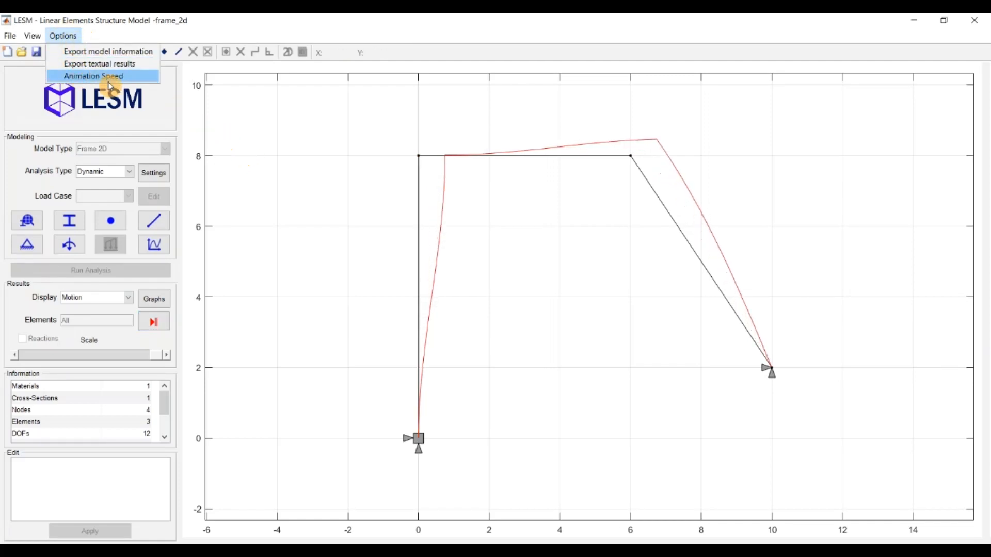
click(161, 324)
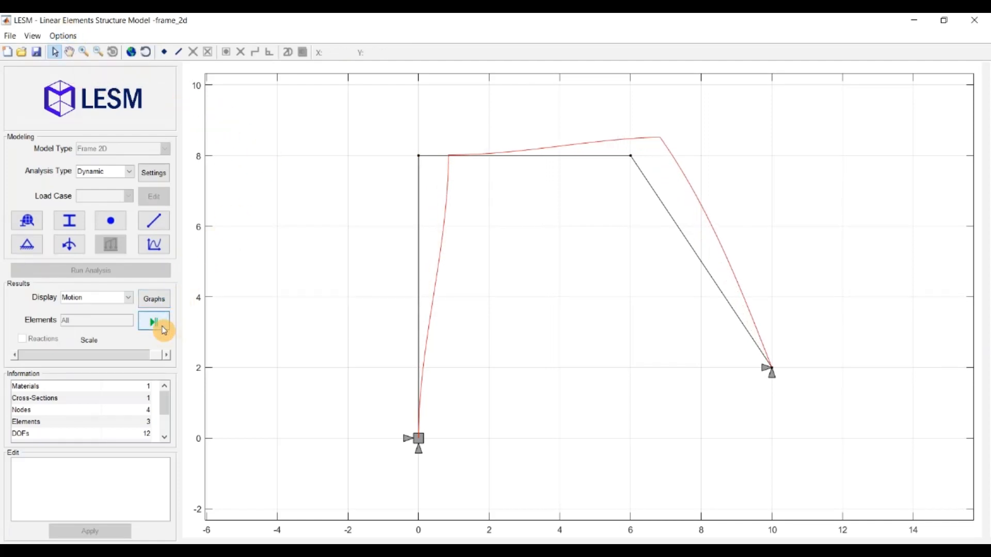
click(77, 301)
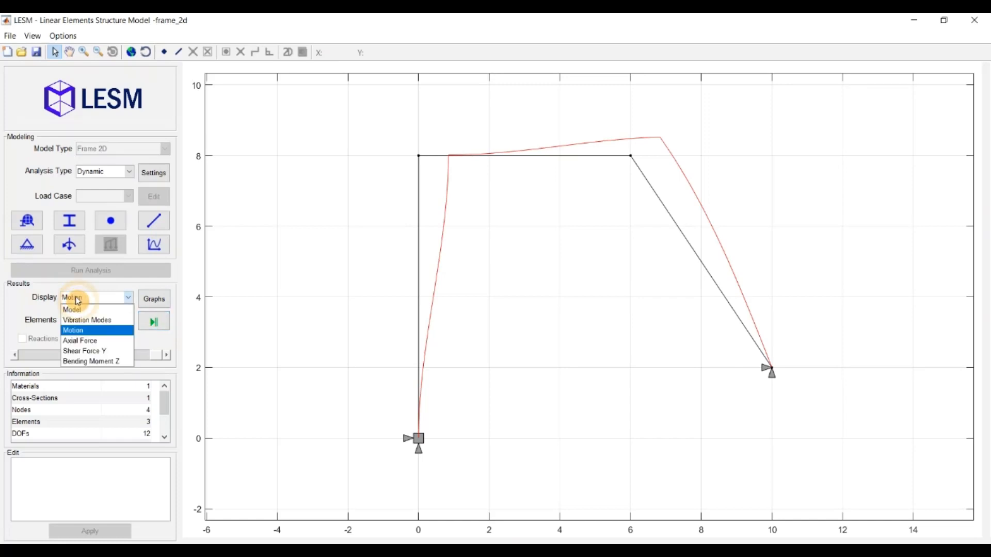
Step: Show the Shear Force Y diagram at a reduced scale and open the Graphs results
click(91, 351)
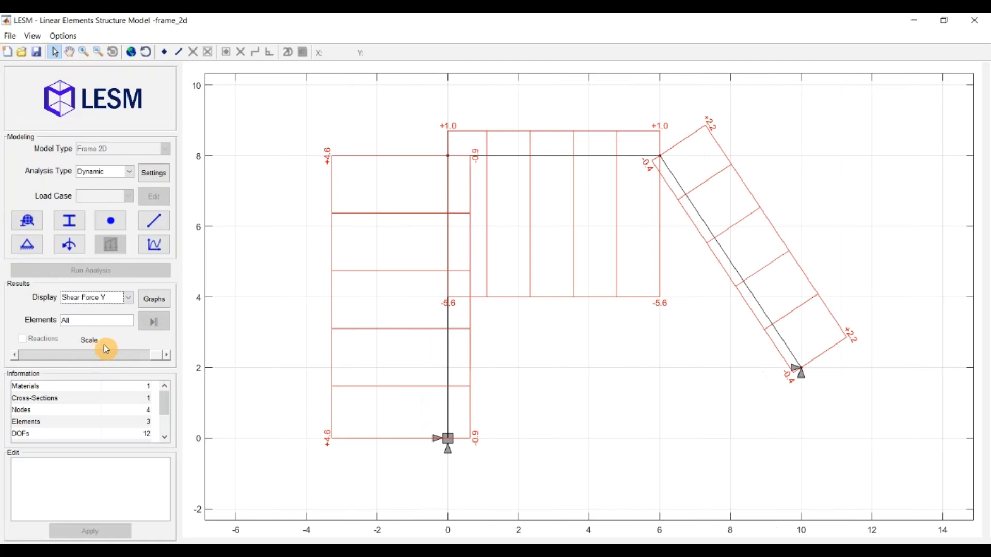
drag(150, 354, 95, 346)
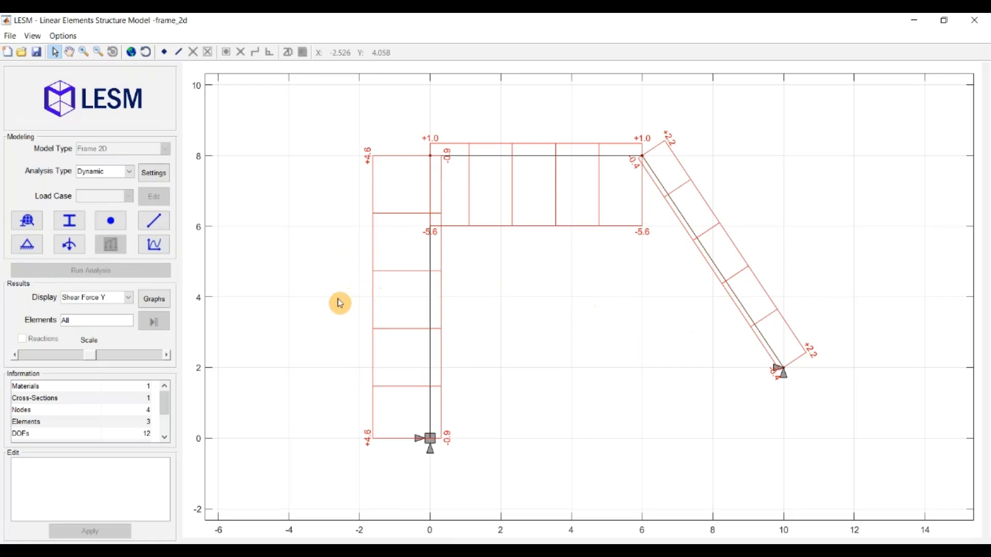
click(152, 302)
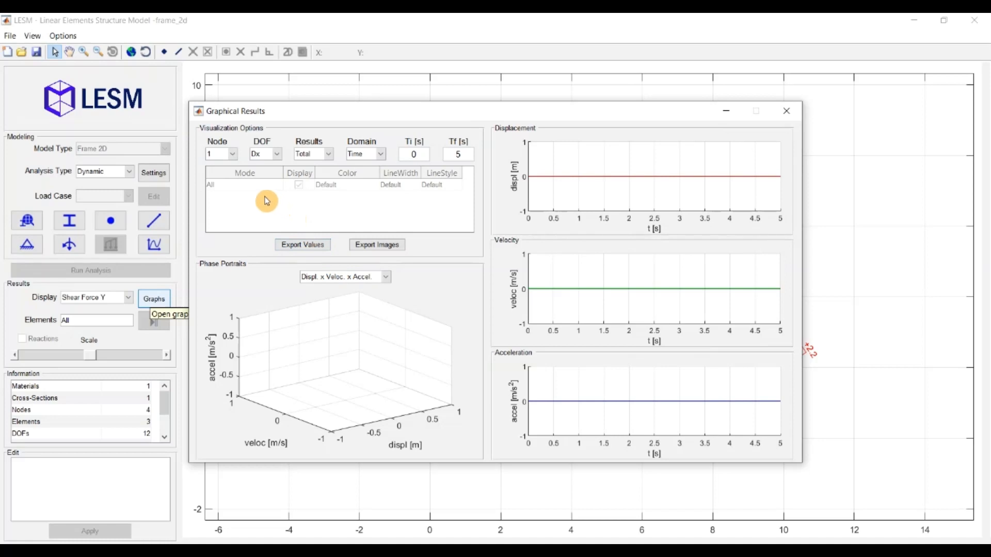
Step: Plot node 2's responses, switching the domain to Freq and back to Time
click(222, 155)
click(221, 182)
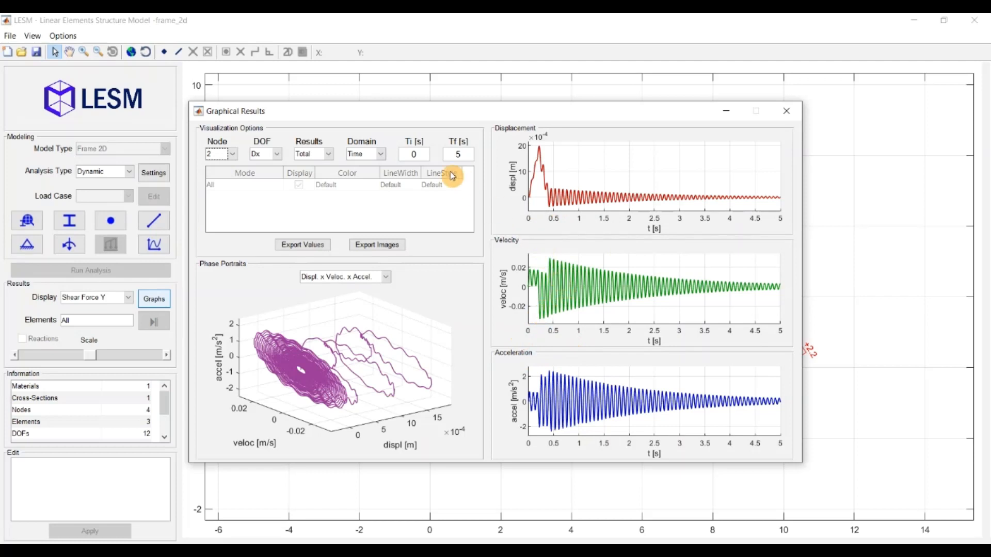
click(353, 152)
click(366, 176)
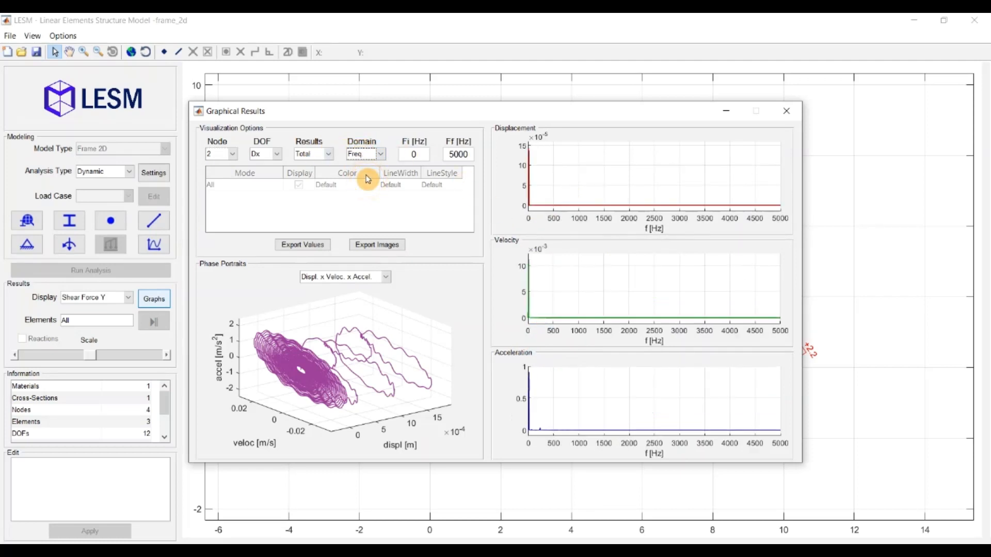
click(367, 157)
click(364, 167)
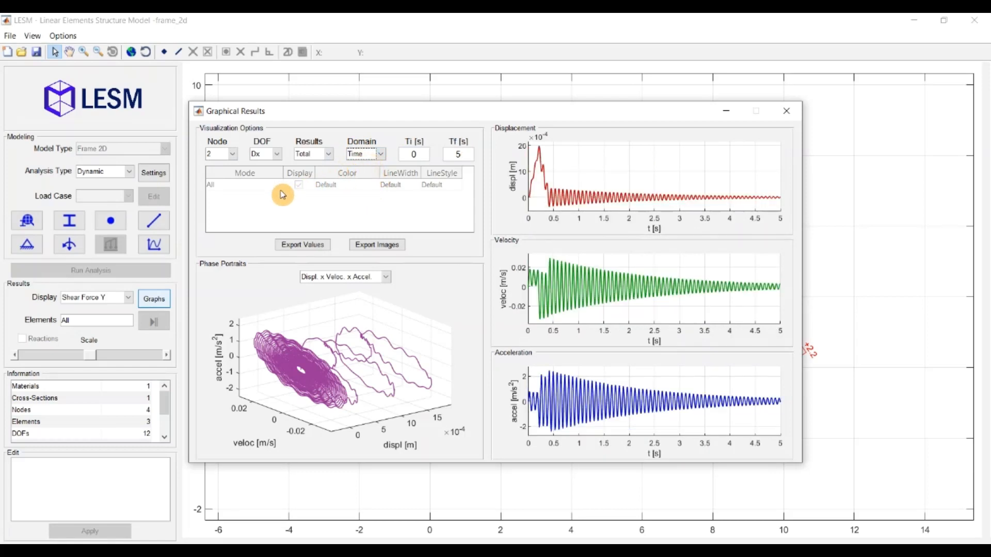
Step: Keep the Total result components and close the Graphical Results window
click(315, 155)
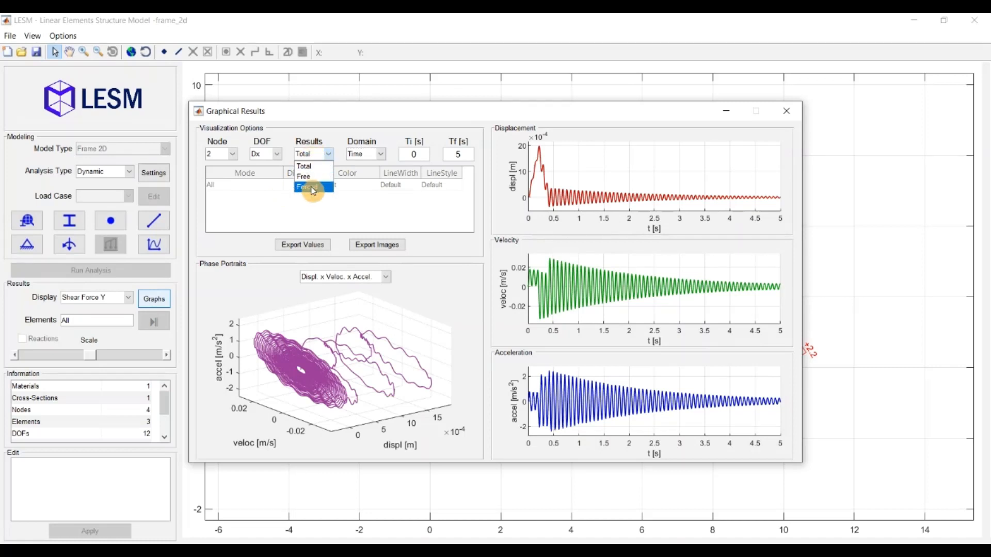
click(320, 151)
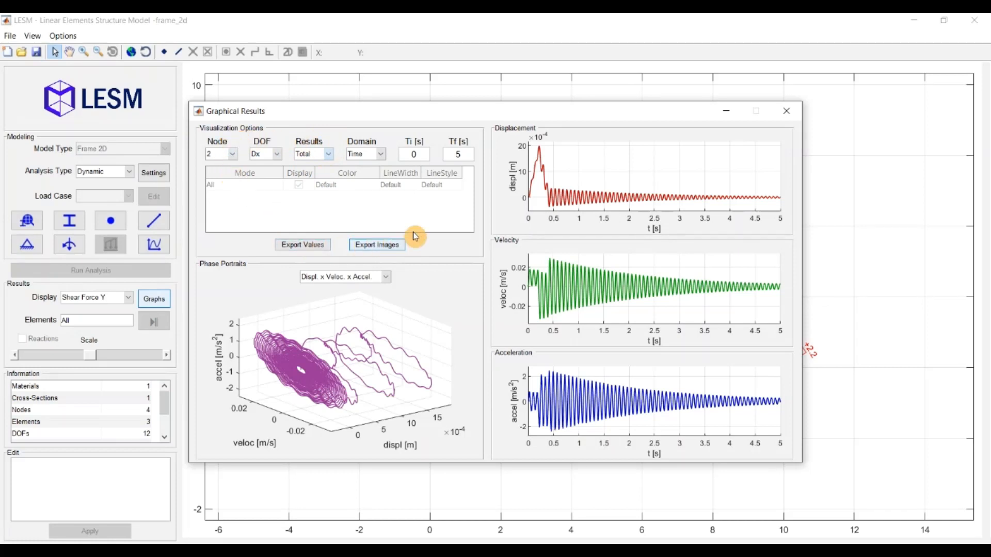
click(787, 111)
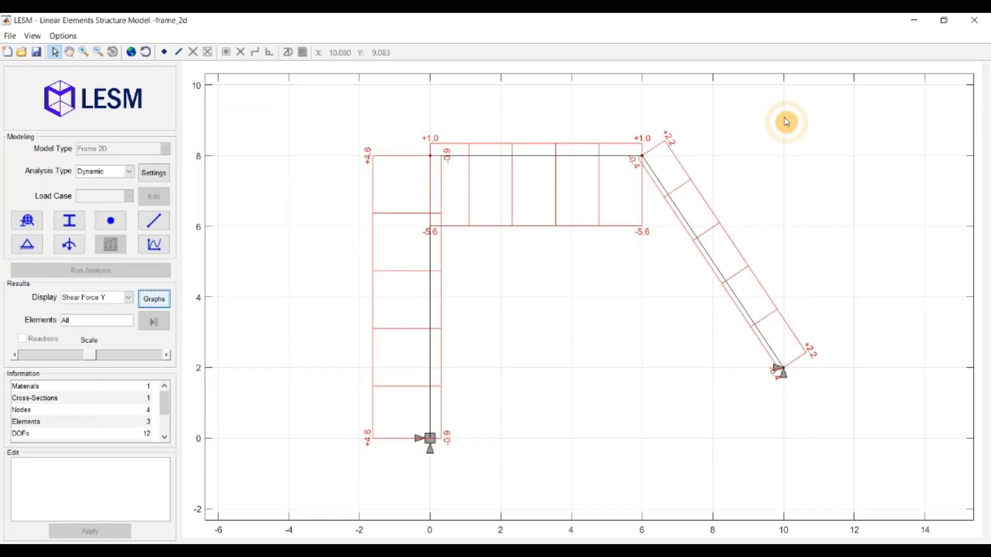